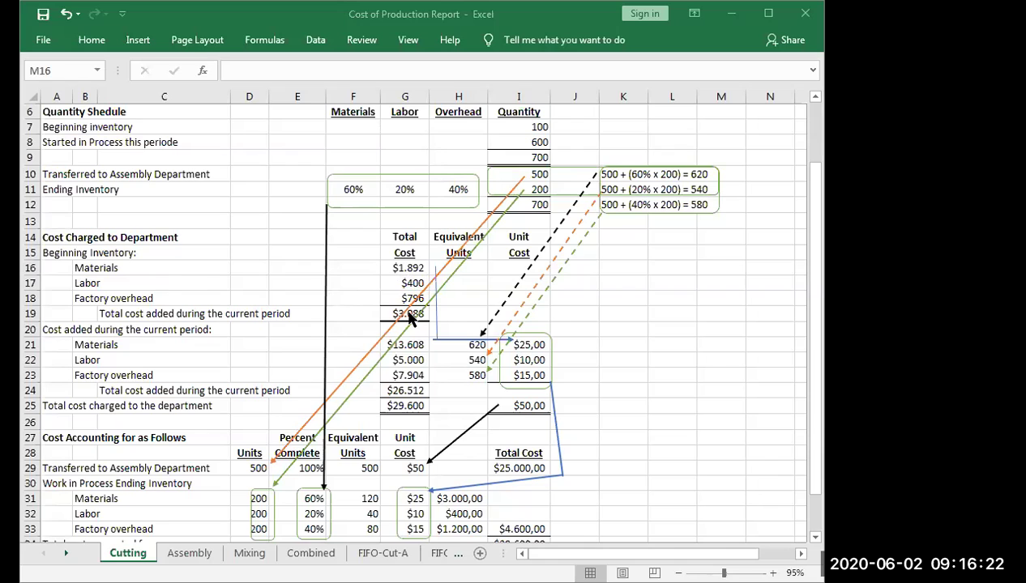
- Examine the beginning inventory and current-period cost lines on the Cutting sheet, including both subtotals and the materials costs
click(117, 317)
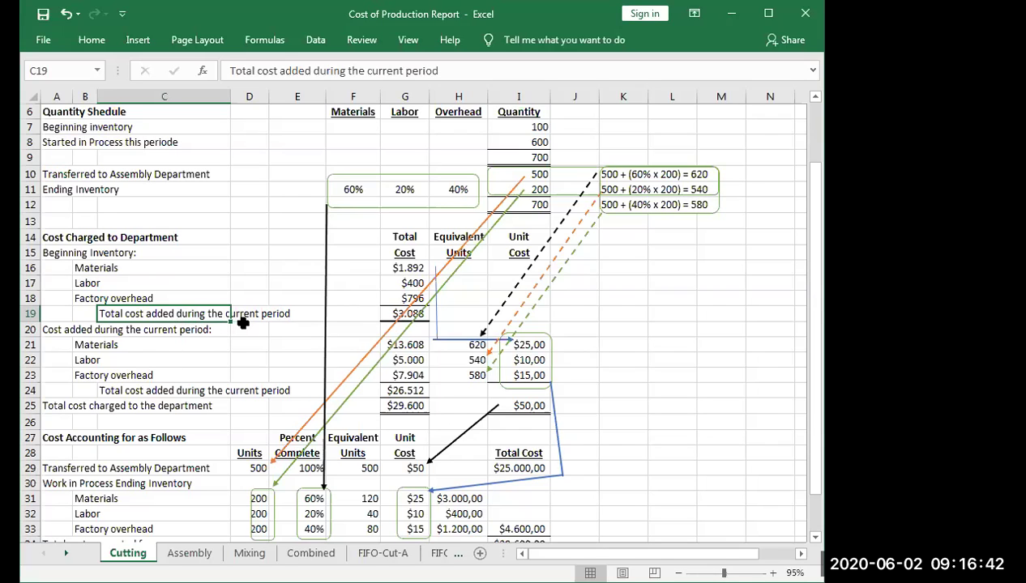
click(129, 393)
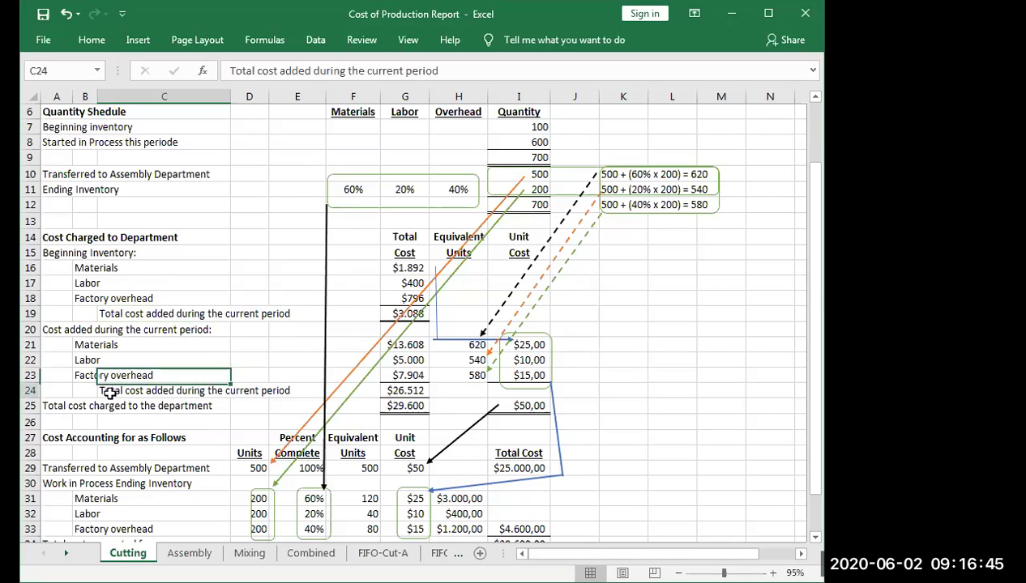
click(128, 313)
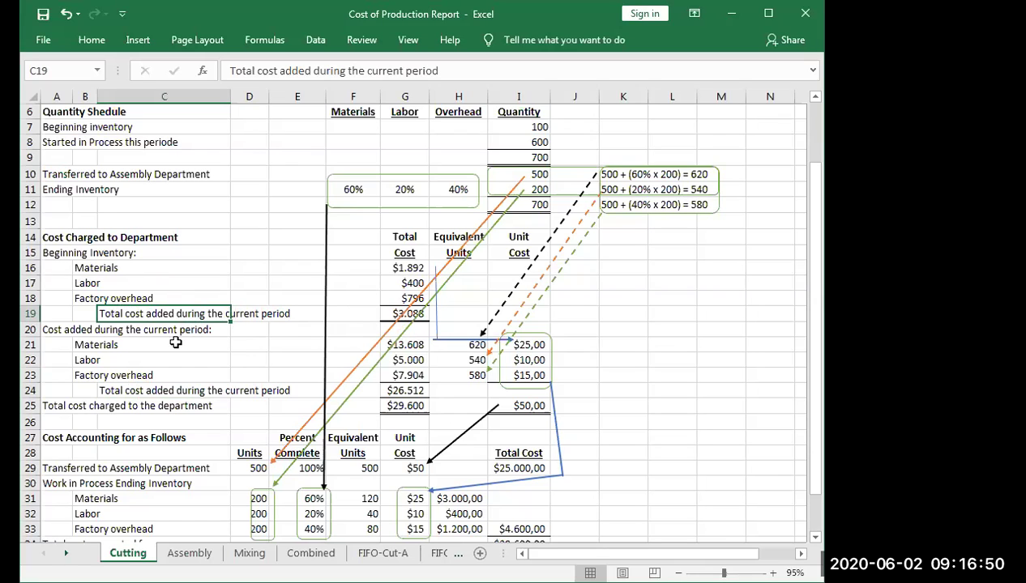
click(101, 345)
click(87, 344)
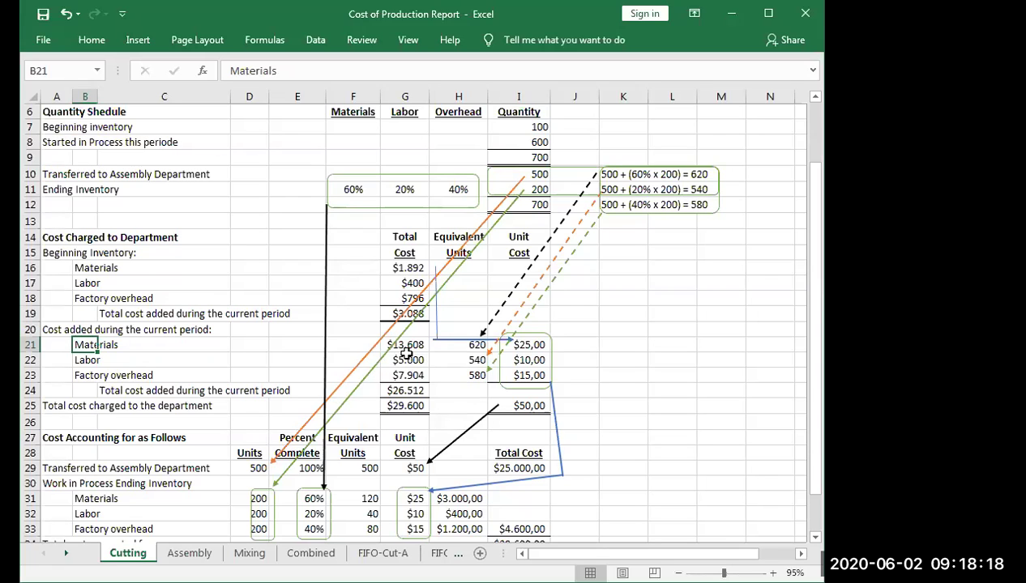
click(410, 268)
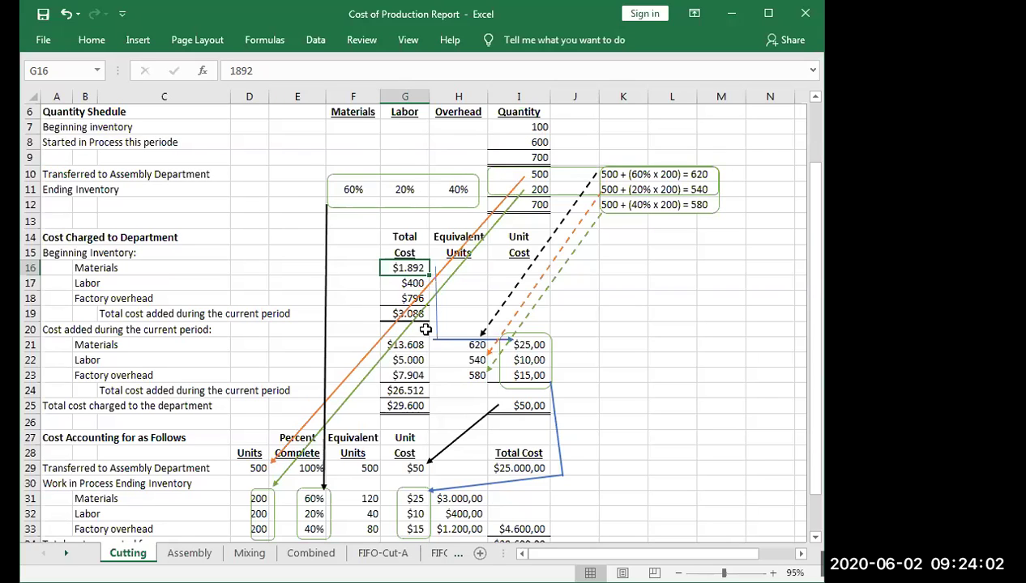
- Open the FIFO-Cut-A sheet and inspect the current-period materials row's total cost, equivalent units and unit cost formulas
click(386, 551)
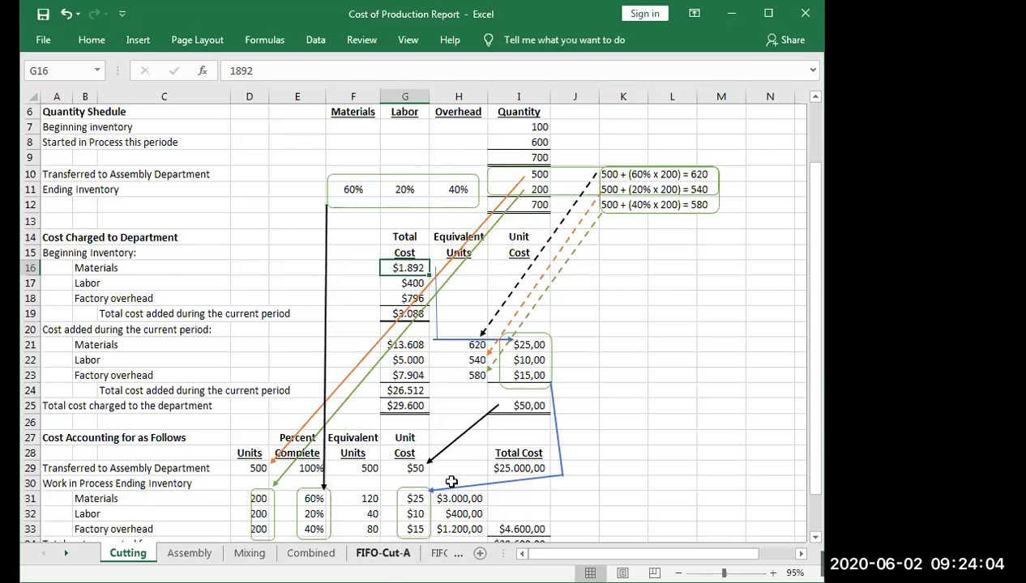
scroll(559, 433, up, 1)
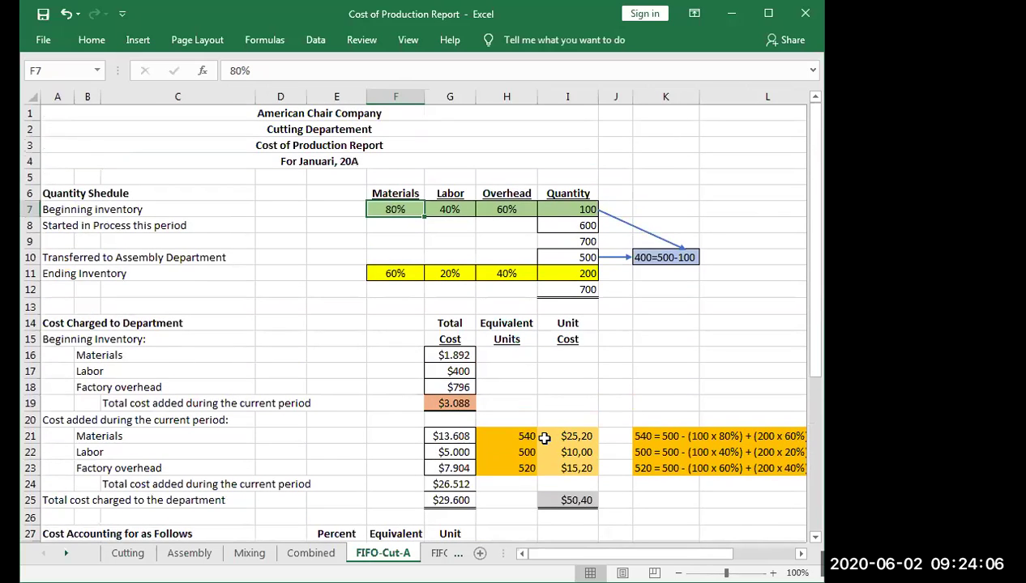
scroll(570, 412, down, 1)
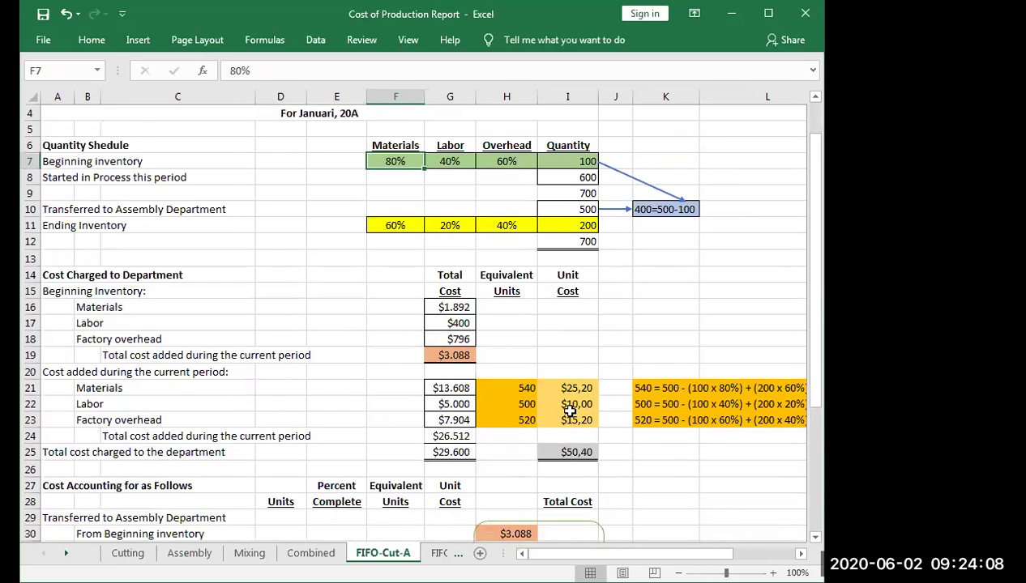
scroll(569, 412, down, 1)
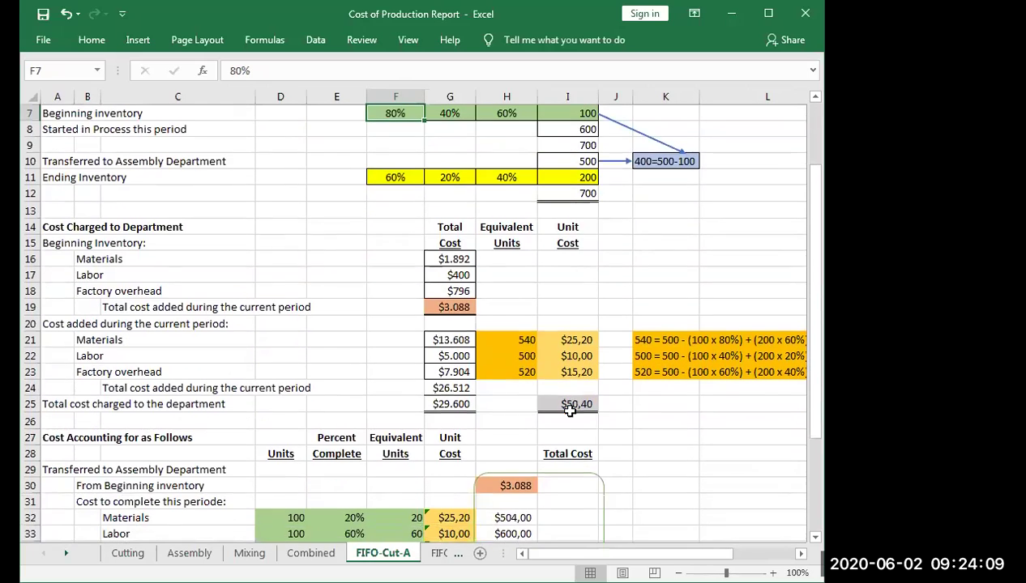
click(448, 341)
click(572, 340)
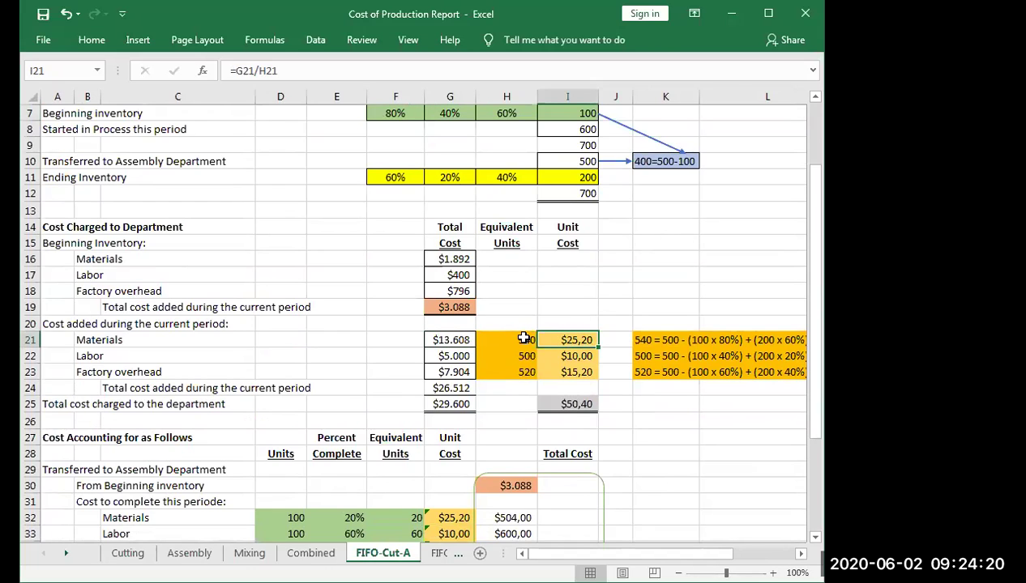
click(524, 338)
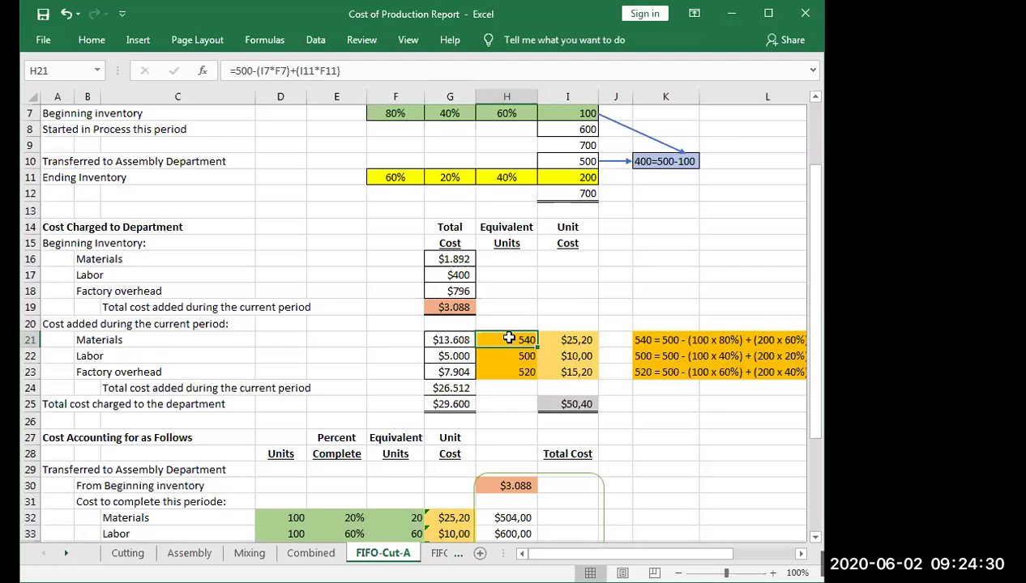
click(590, 344)
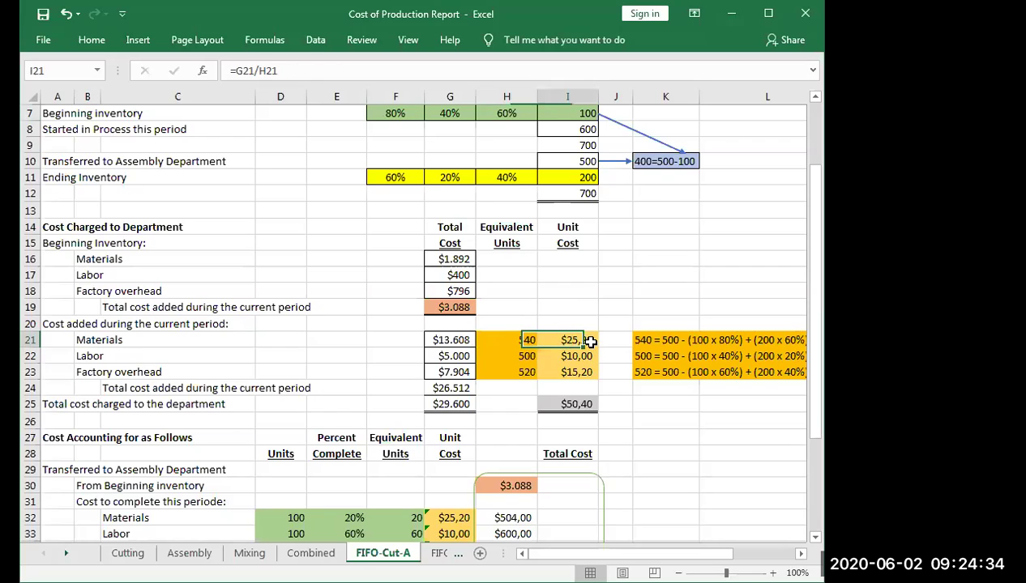
click(455, 340)
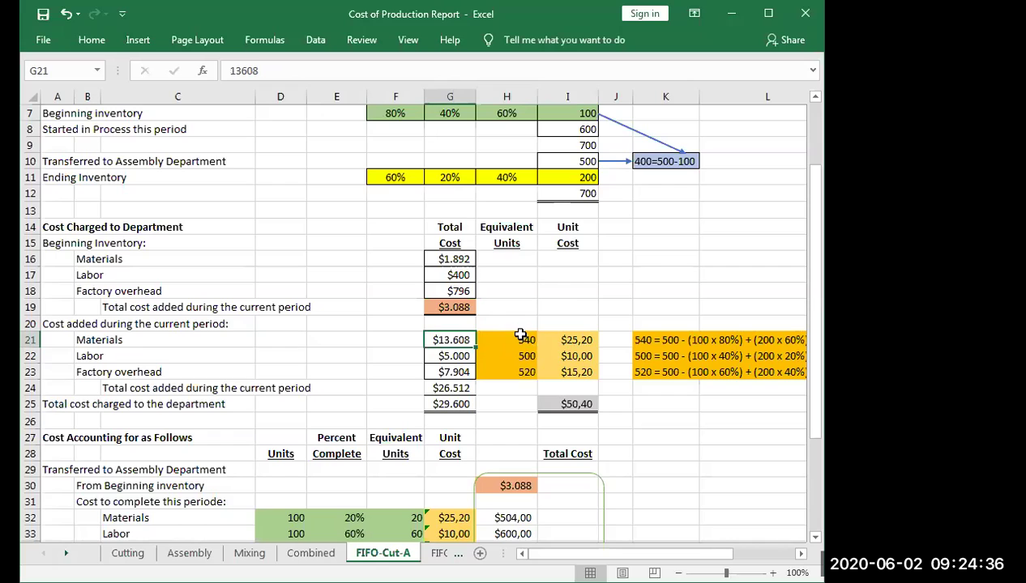
click(513, 332)
click(572, 341)
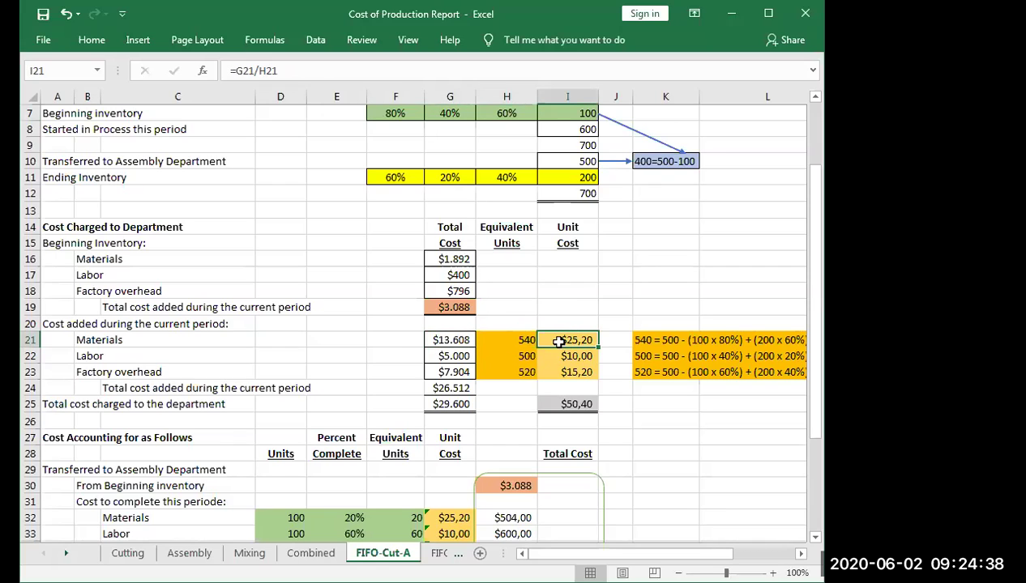
- Compare the Cutting sheet with the FIFO-Cut-A sheet, ending back on the Cutting sheet
click(135, 553)
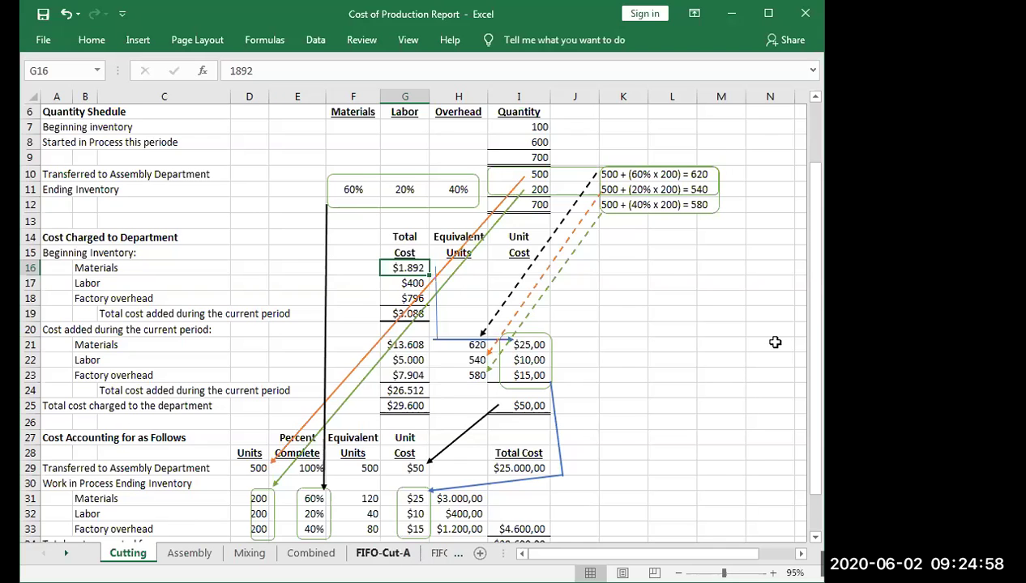
key(ctrl+Page_Down)
key(ctrl+Page_Down)
key(ctrl+Page_Down)
key(ctrl+Page_Down)
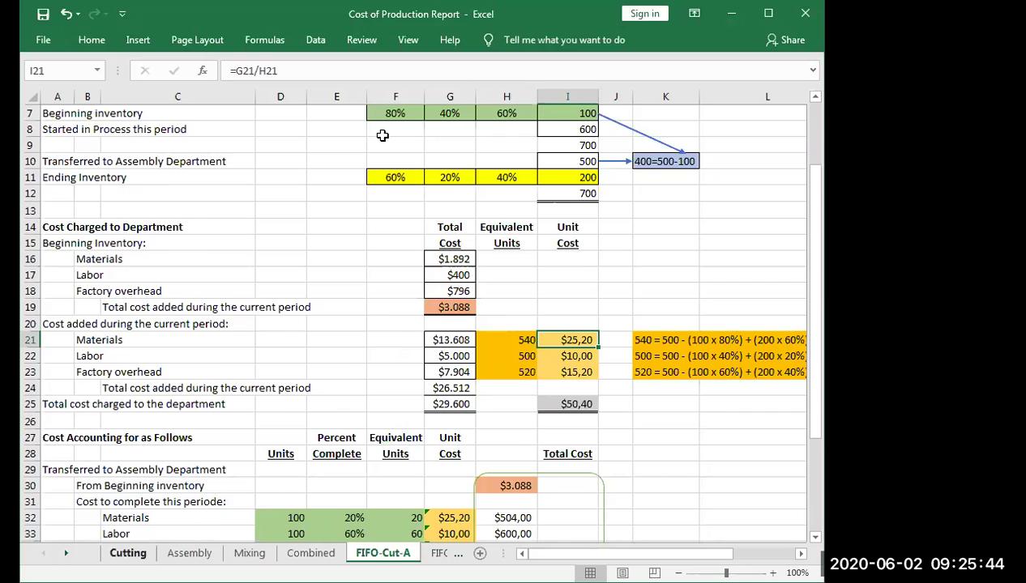
key(ctrl+Page_Up)
key(ctrl+Page_Up)
key(ctrl+Page_Up)
key(ctrl+Page_Up)
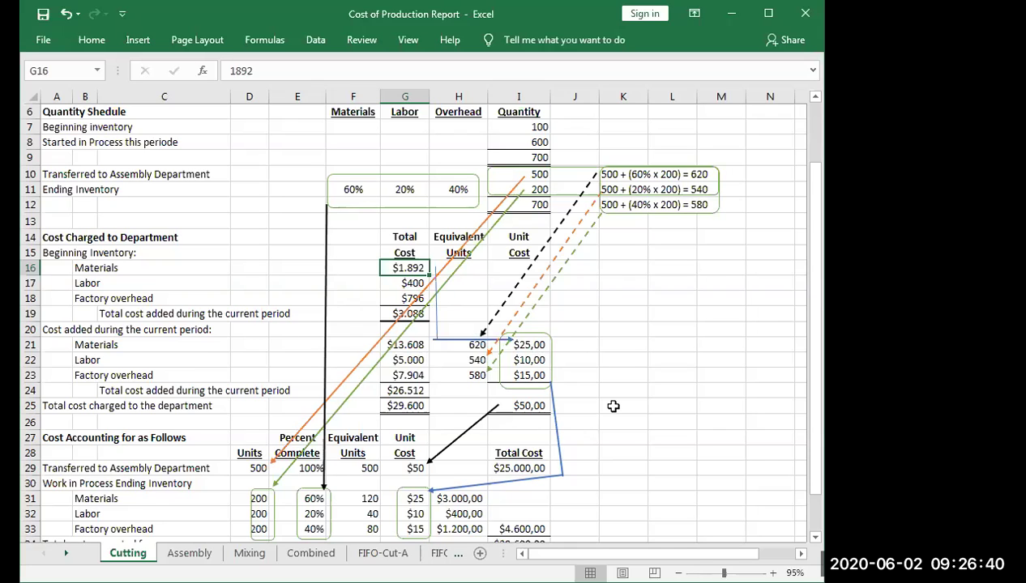
- Examine the Cost Accounting for as Follows section of the Cutting sheet down to the total cost accounted for
drag(817, 366, 815, 375)
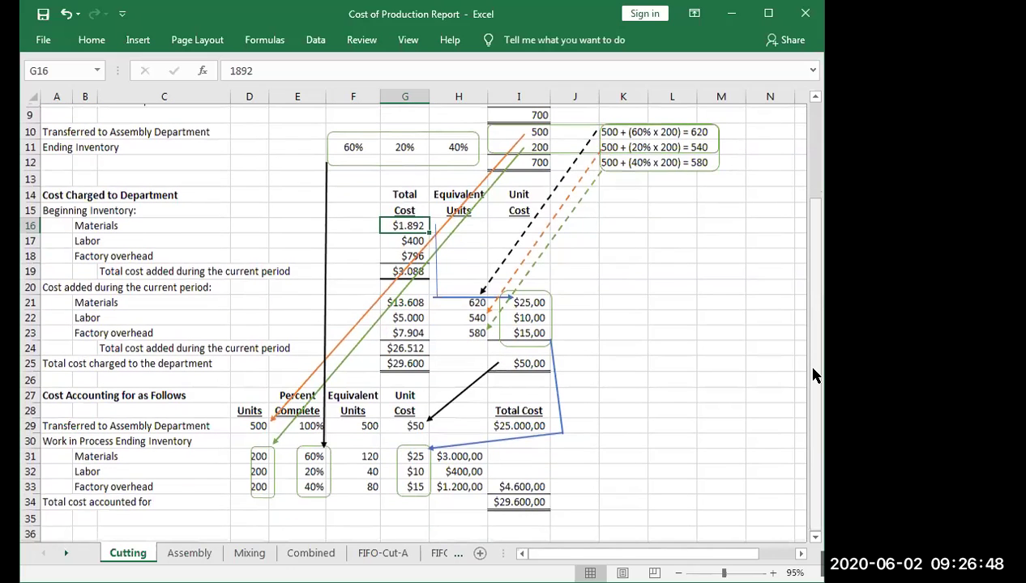
drag(815, 375, 815, 377)
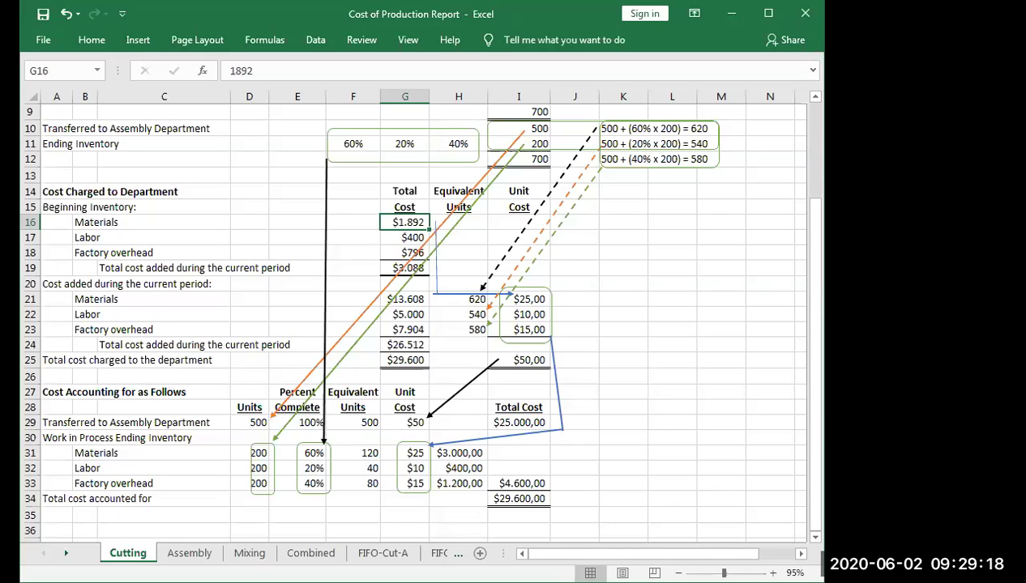
drag(814, 413, 814, 398)
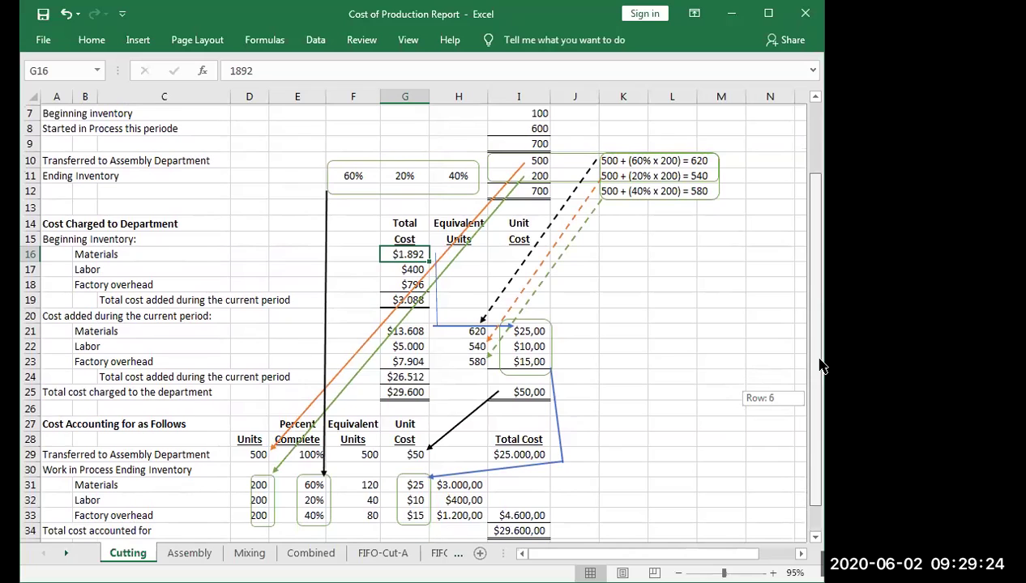
drag(820, 366, 820, 366)
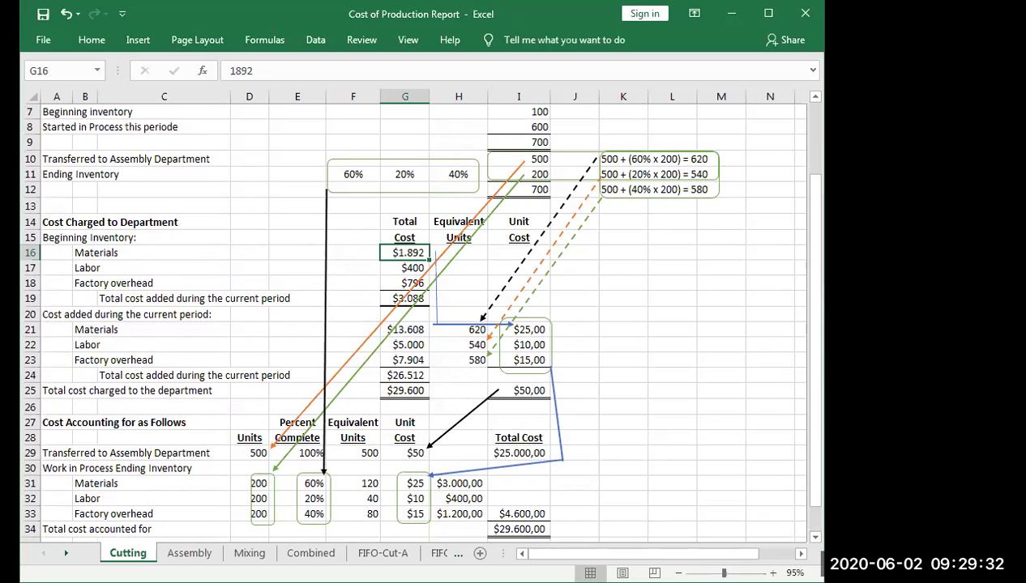
click(834, 365)
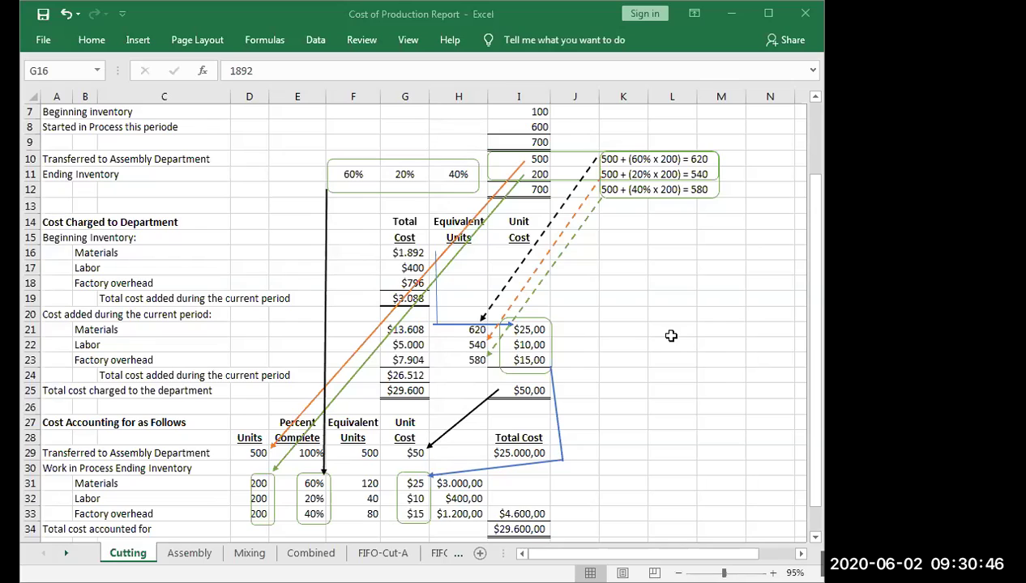
key(alt+Tab)
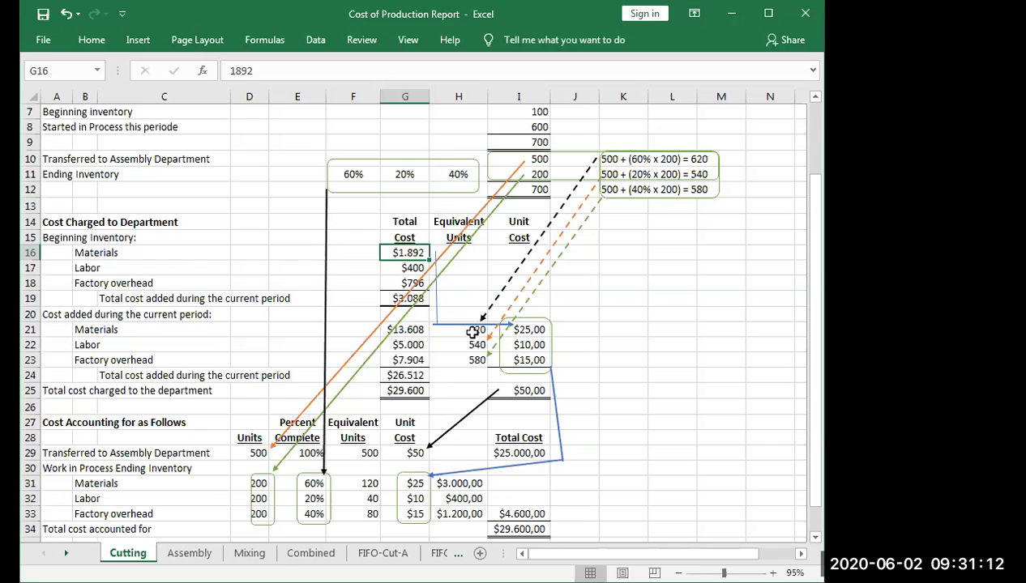
- Inspect the equivalent units formula for current-period materials in cell H21 of the Cutting sheet
click(472, 332)
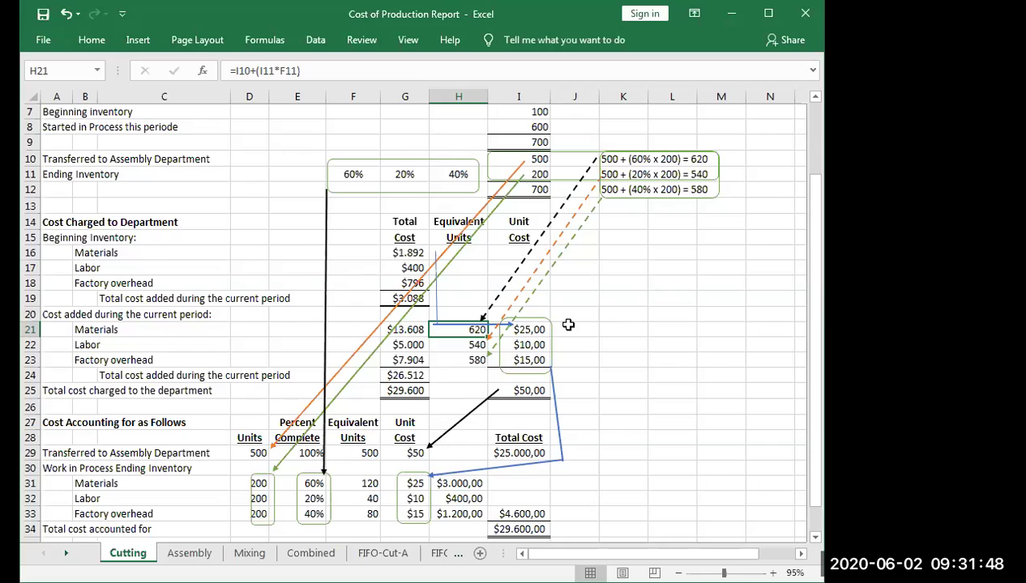
click(616, 334)
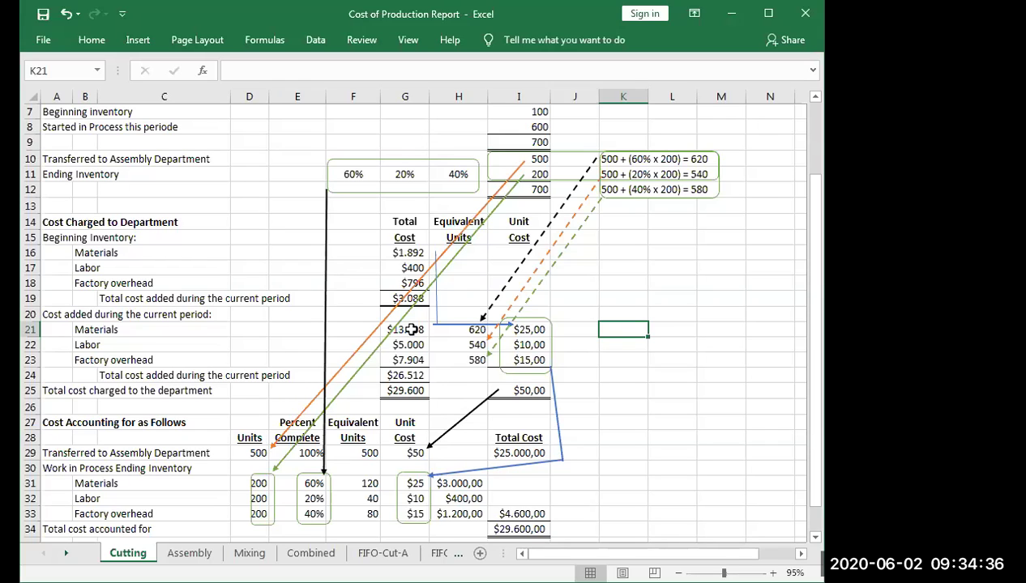
click(640, 361)
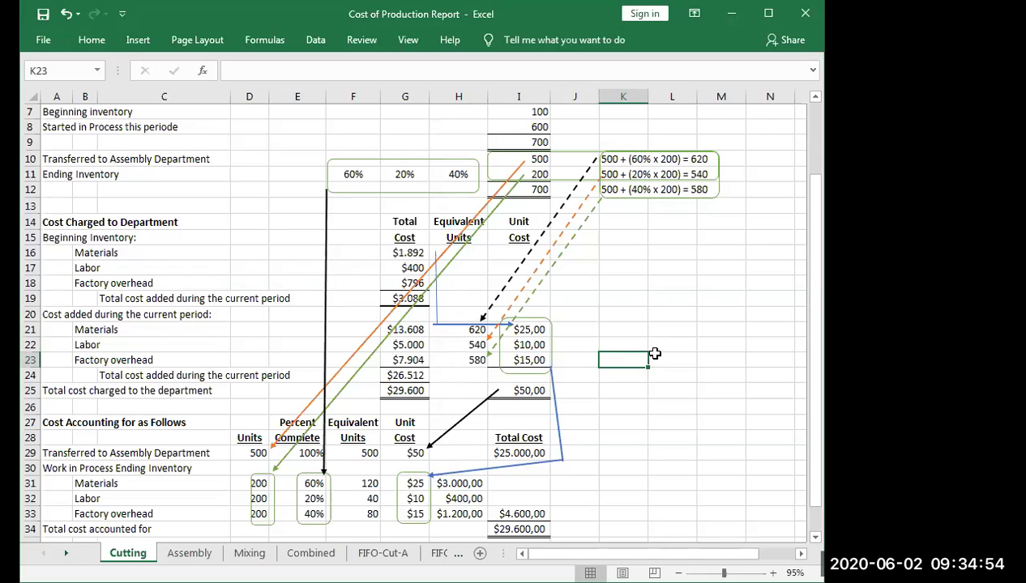
- Review the Cutting sheet's quantity schedule against its cost accounting section
mouse_move(815, 286)
mouse_down()
mouse_move(818, 259)
mouse_move(820, 293)
mouse_up()
click(817, 293)
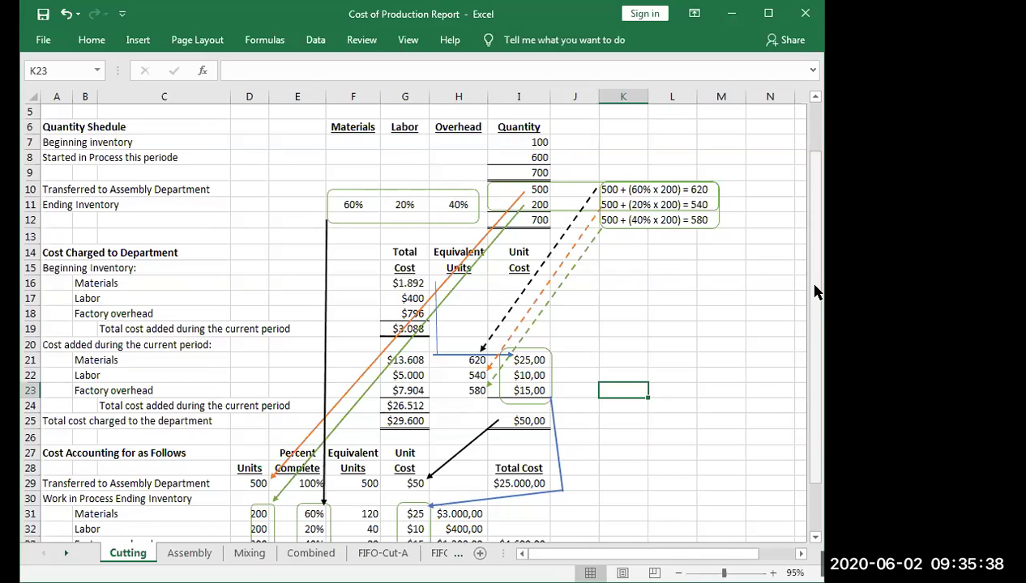
drag(816, 291, 811, 314)
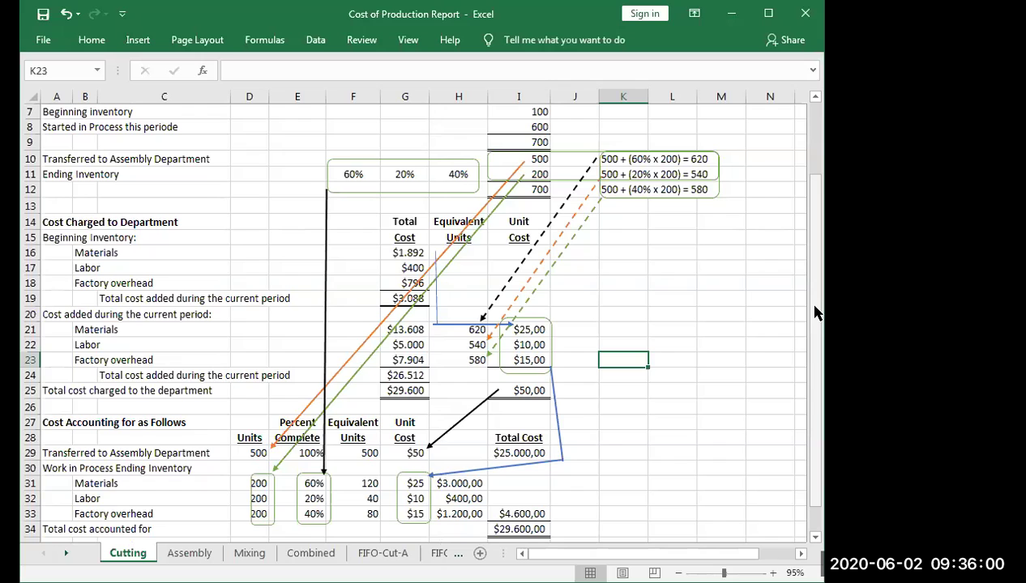
drag(816, 314, 821, 277)
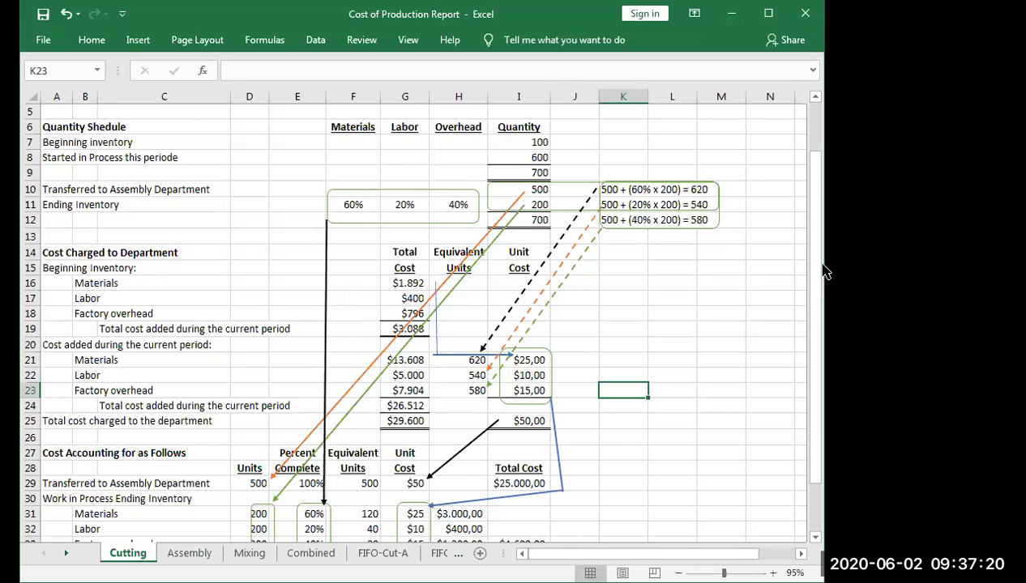
- Open the Assembly sheet and inspect its beginning and started quantities along with the costs from the preceding department
click(209, 550)
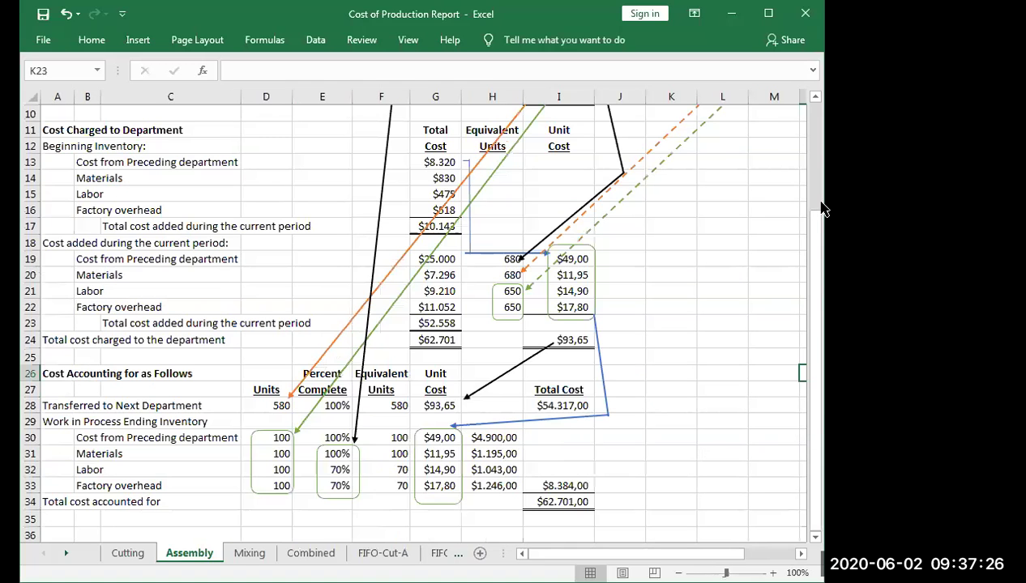
drag(822, 229, 821, 231)
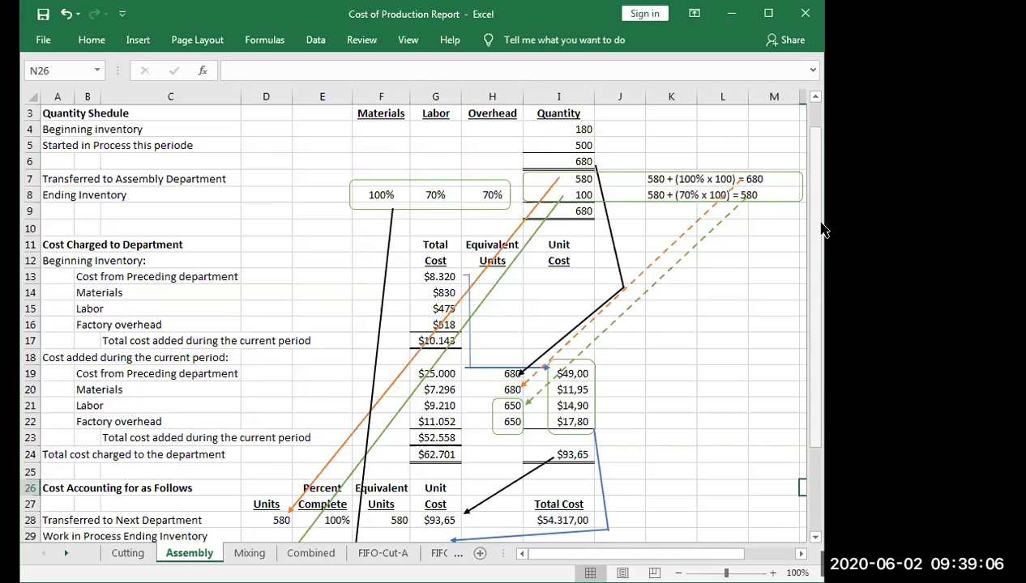
click(557, 145)
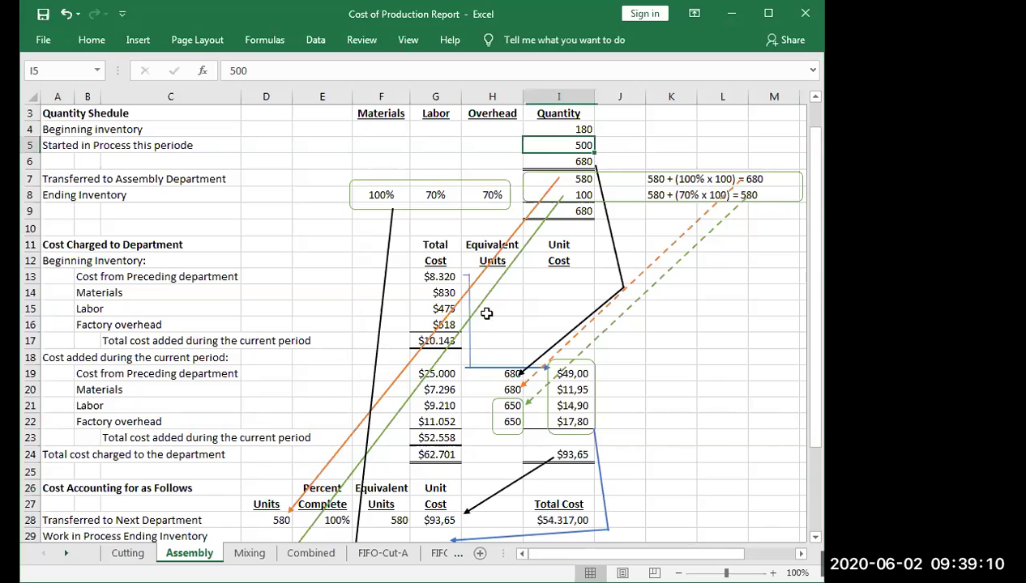
click(446, 374)
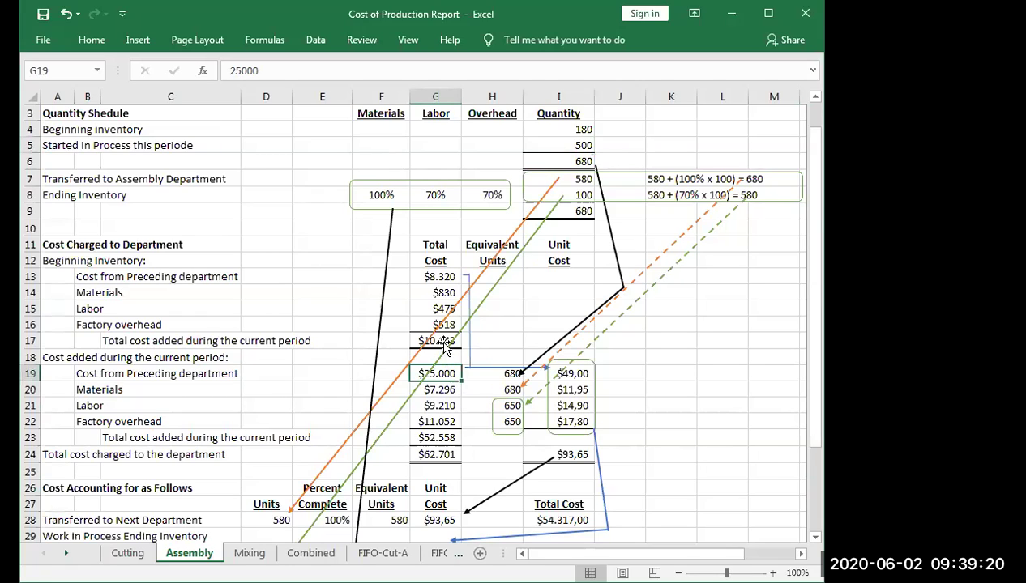
click(451, 278)
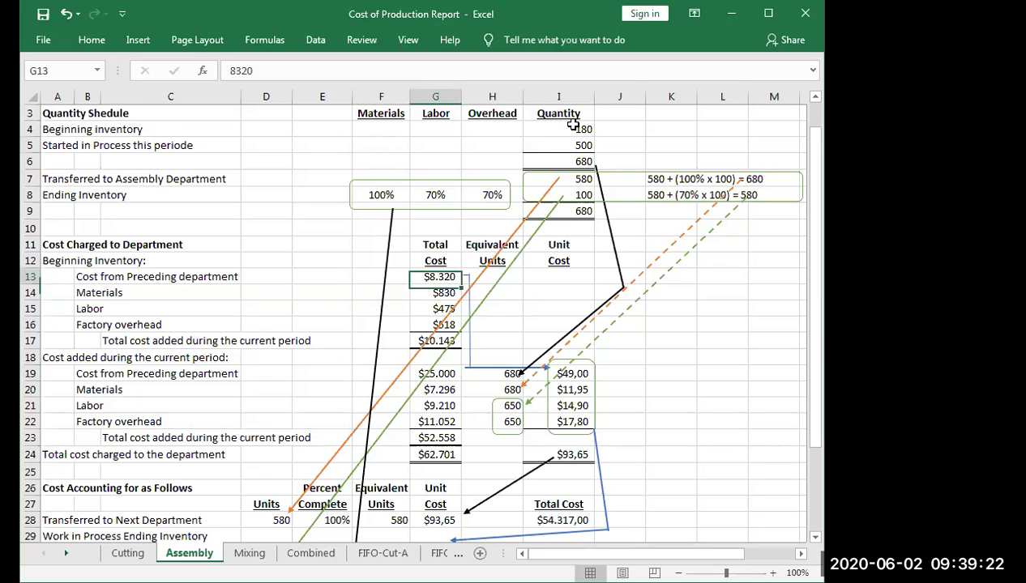
click(570, 129)
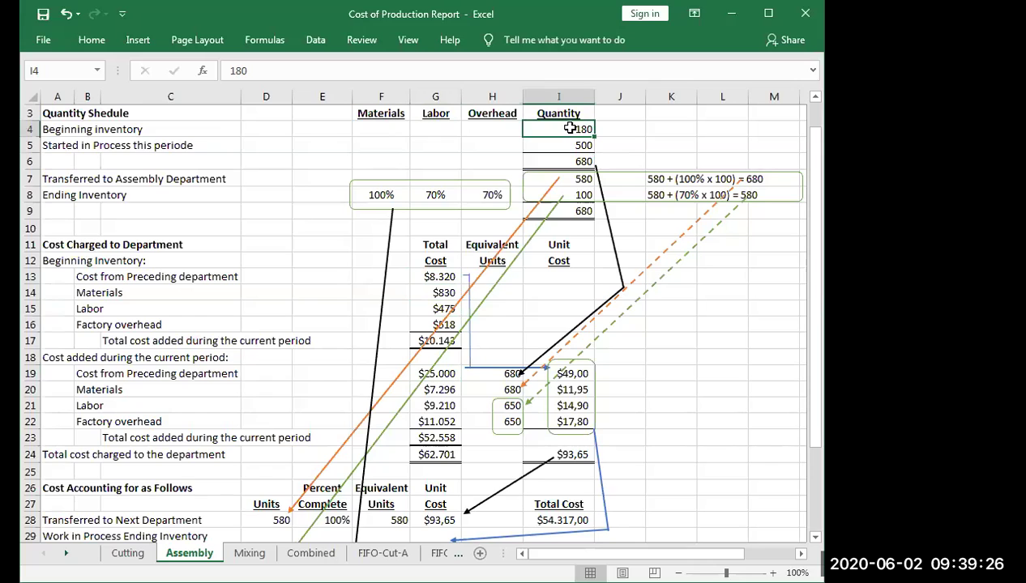
- Inspect the beginning inventory's preceding department, materials, labor and factory overhead costs in cells G13 to G16
click(460, 280)
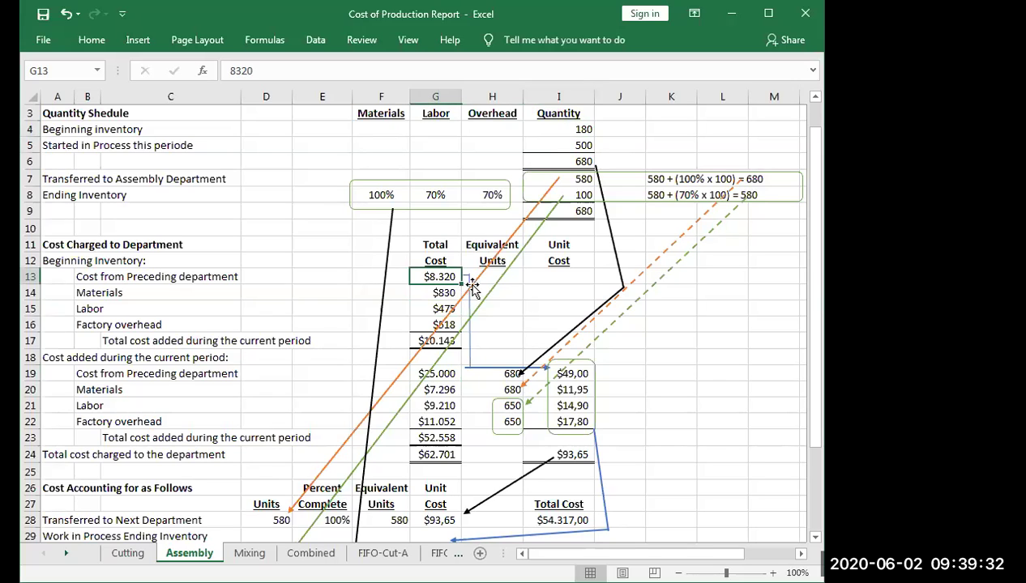
click(451, 294)
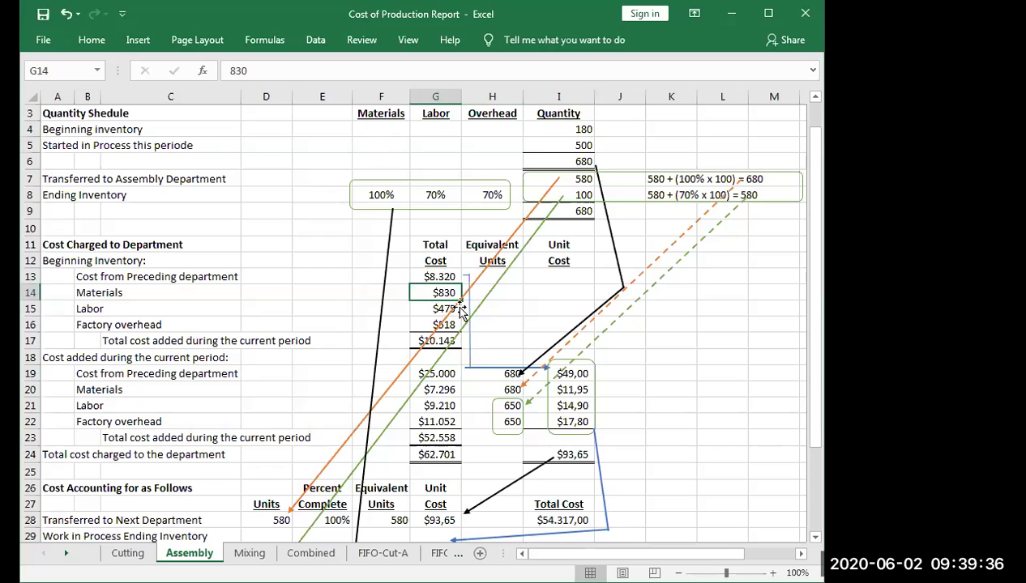
click(453, 310)
click(444, 323)
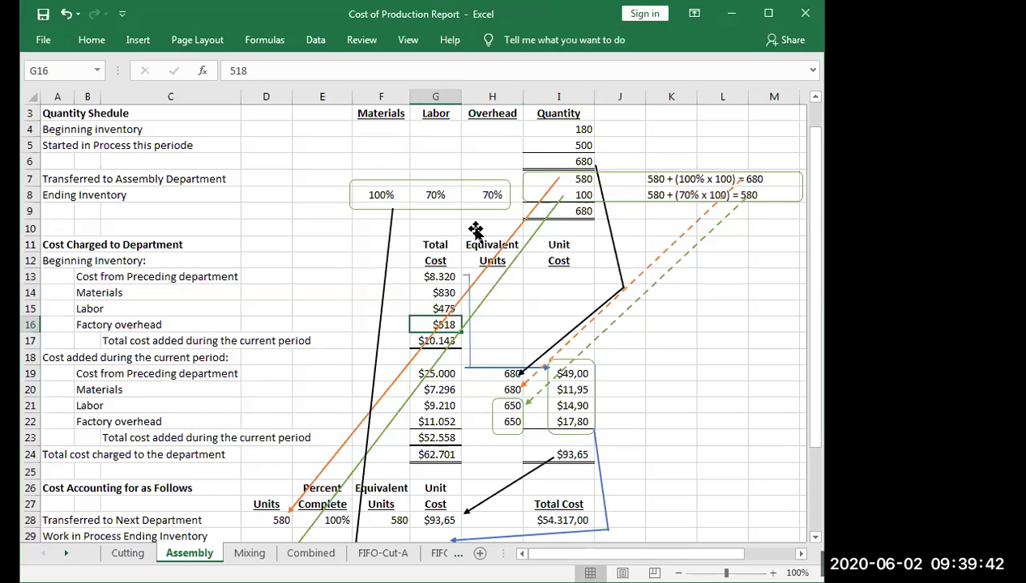
- Check the beginning inventory quantity in the Quantity Schedule and its materials, labor and overhead cells in row 4
click(558, 129)
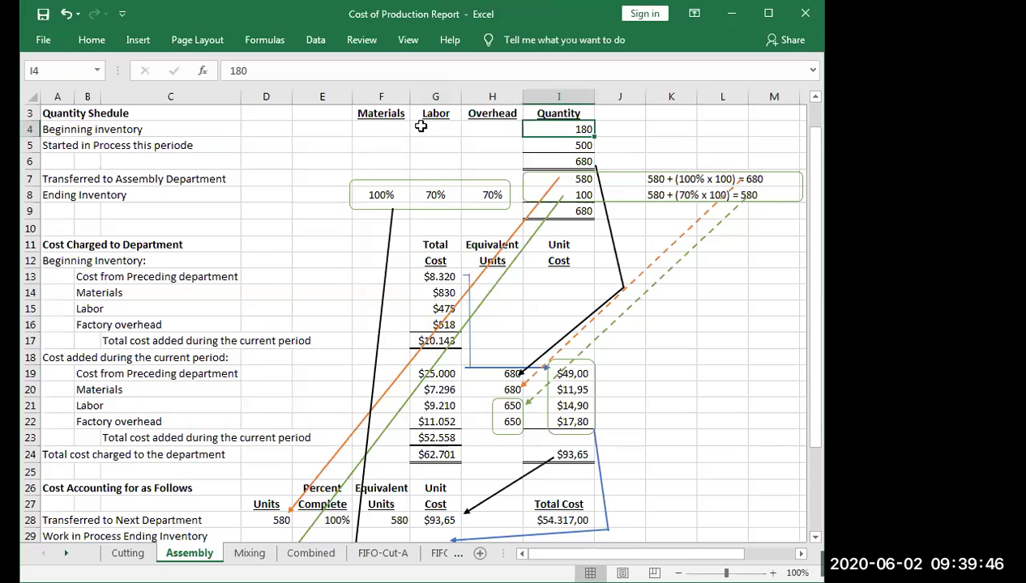
key(Left)
key(Left)
key(Left)
key(Right)
key(Right)
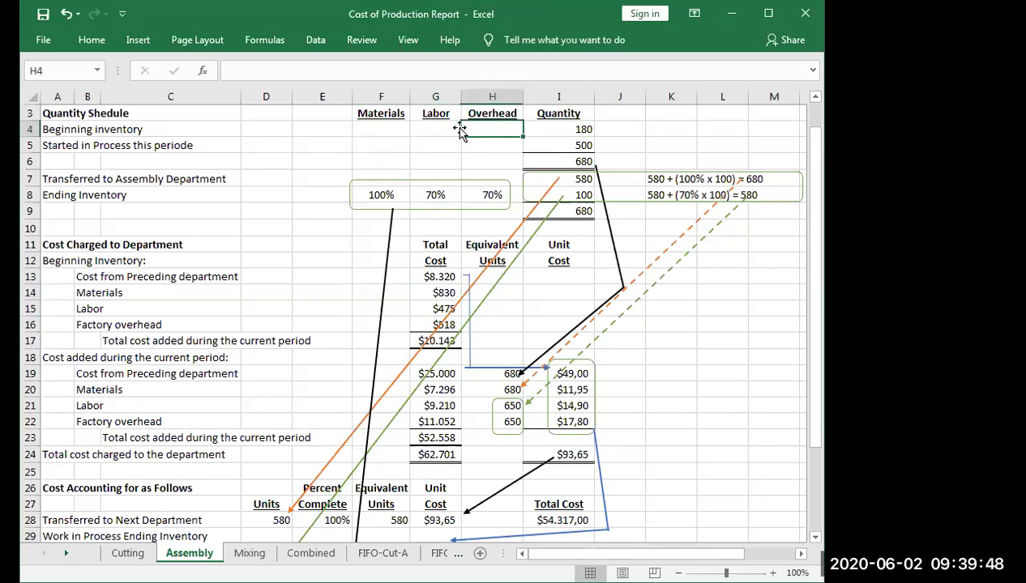
key(Left)
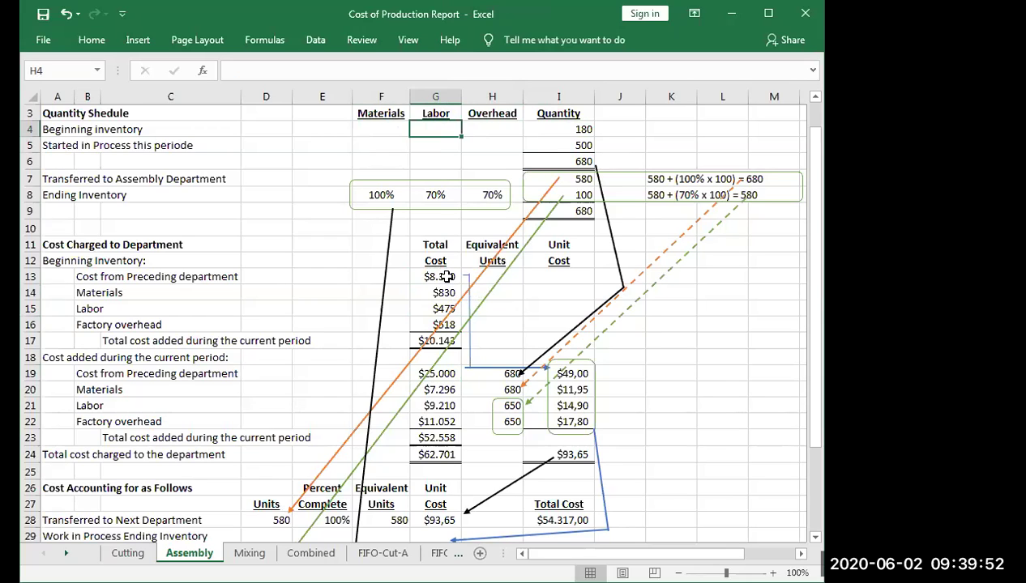
key(Left)
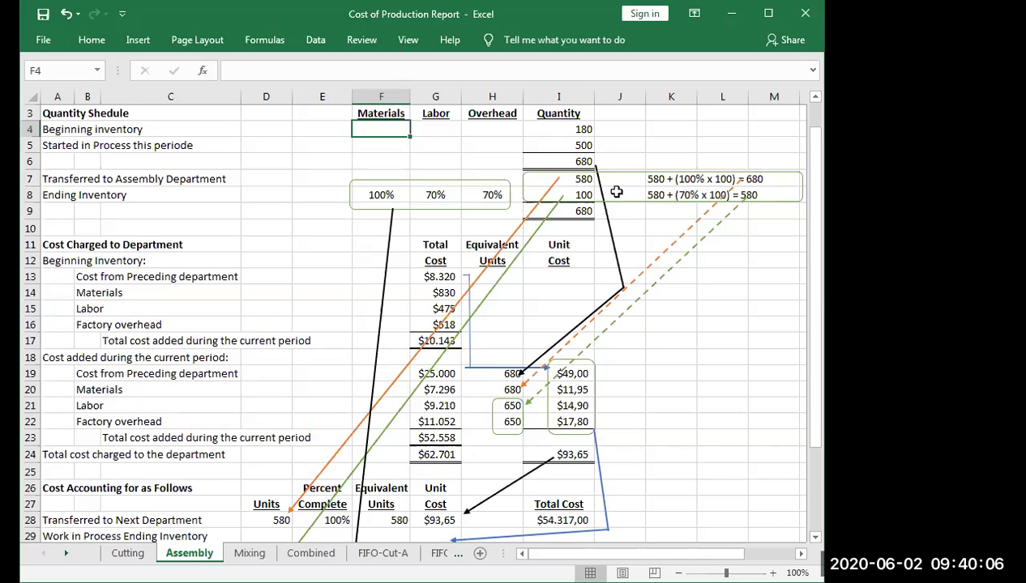
- Inspect the total quantity formula in I6 and the transferred-out quantity in I7
click(587, 160)
drag(592, 143, 585, 162)
click(584, 162)
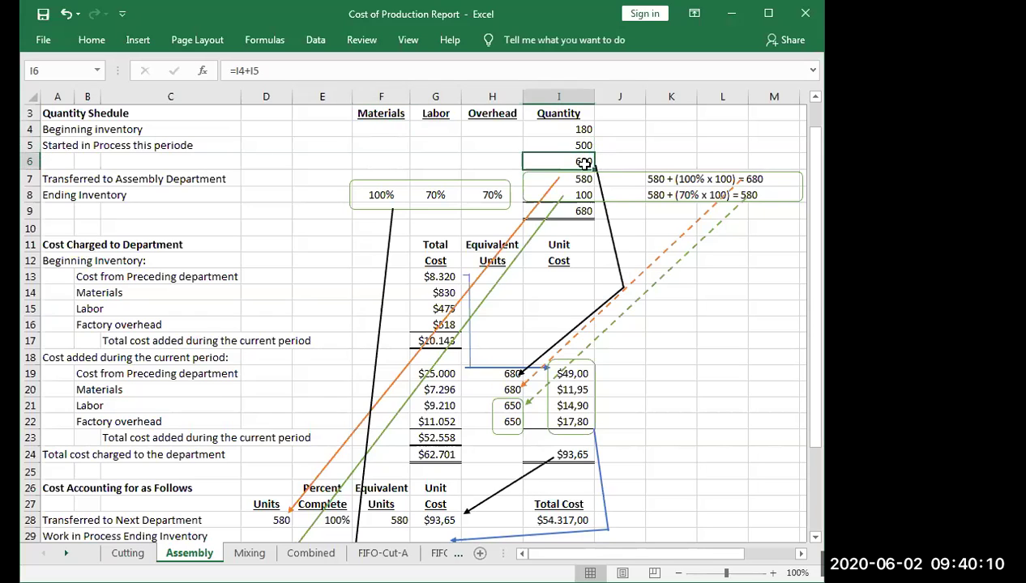
click(582, 178)
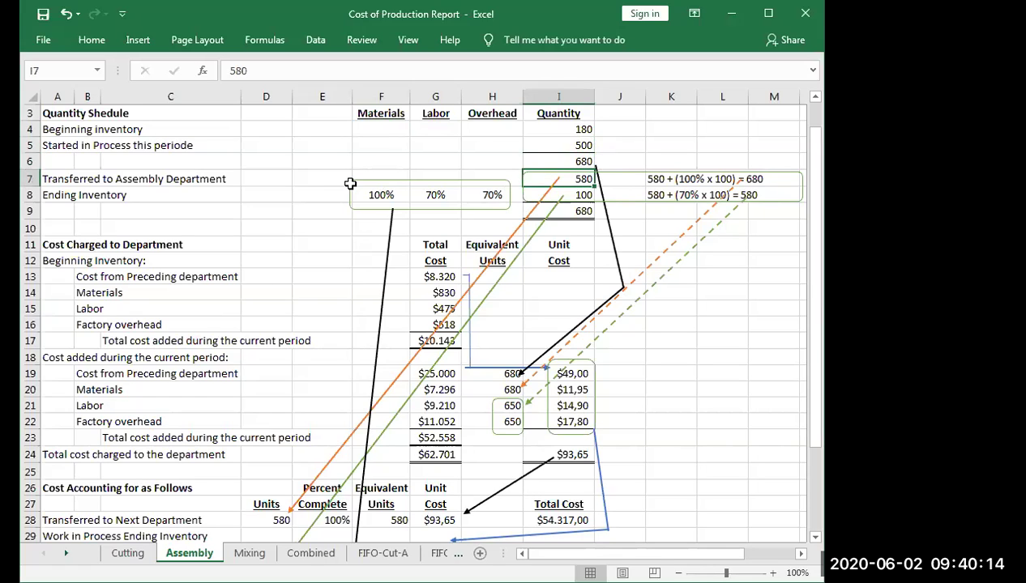
- Change the label in cell A7 to "Transferred to Next Department"
click(171, 177)
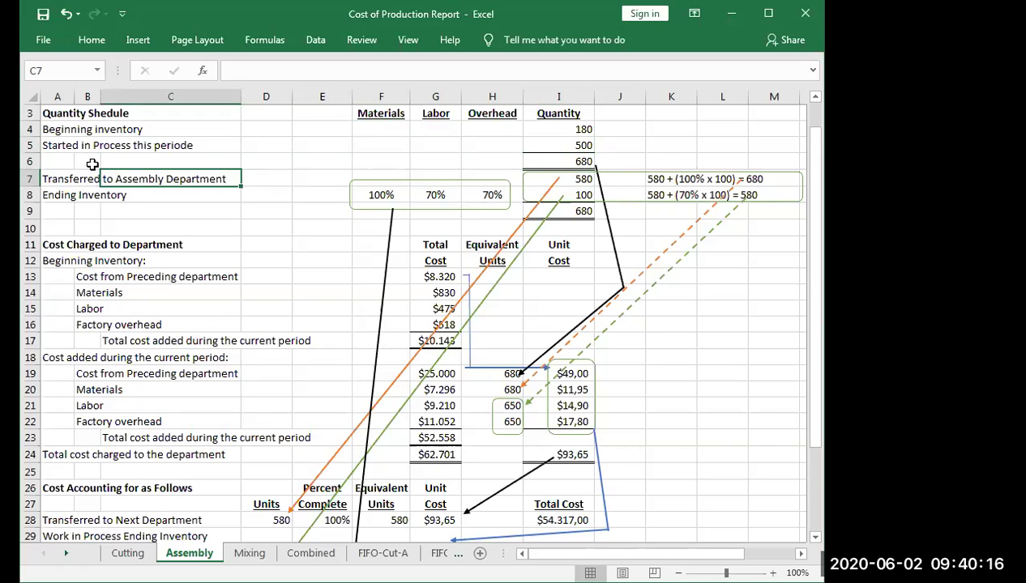
key(Left)
key(Left)
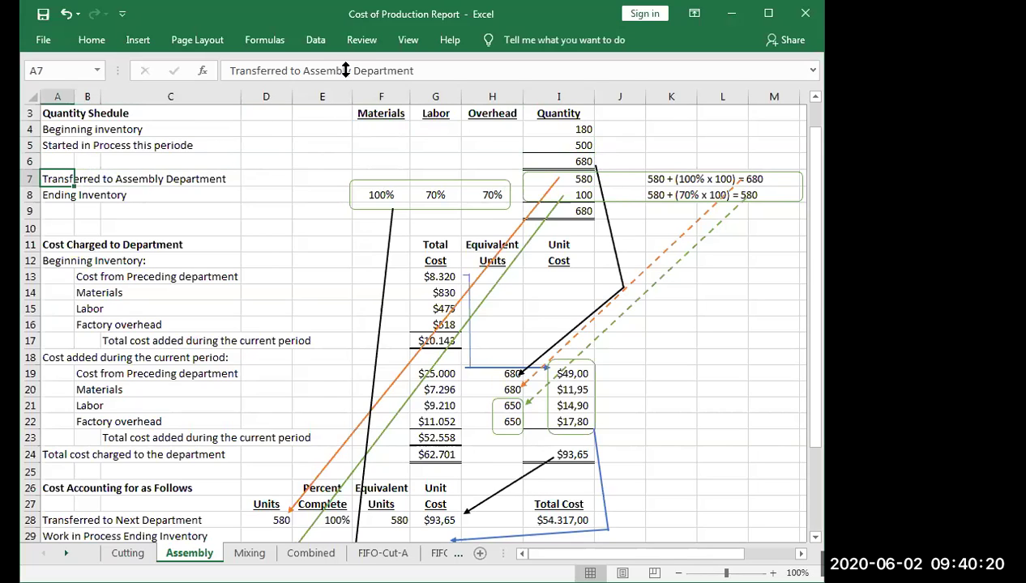
drag(303, 70, 350, 71)
text(Next)
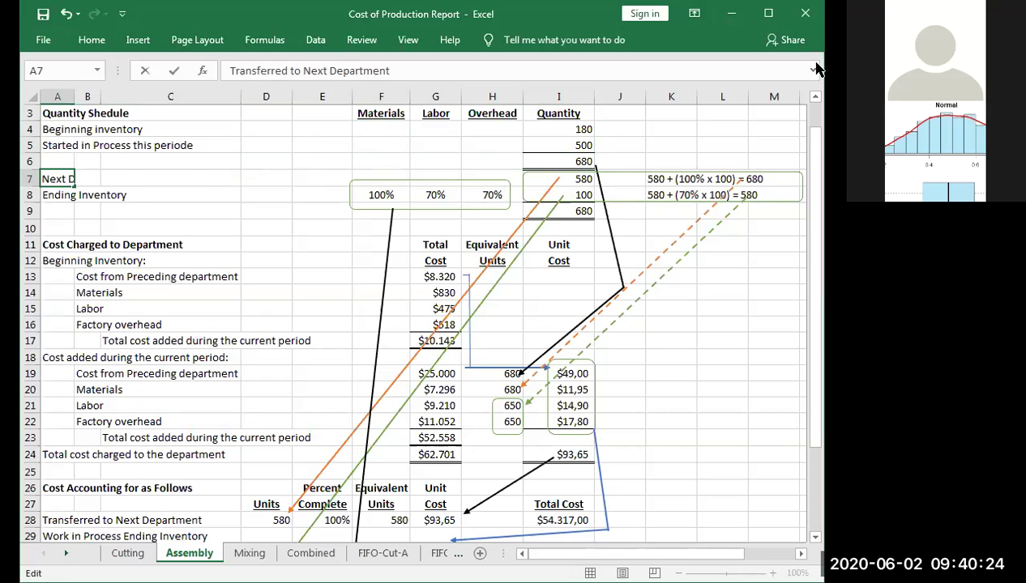
key(Return)
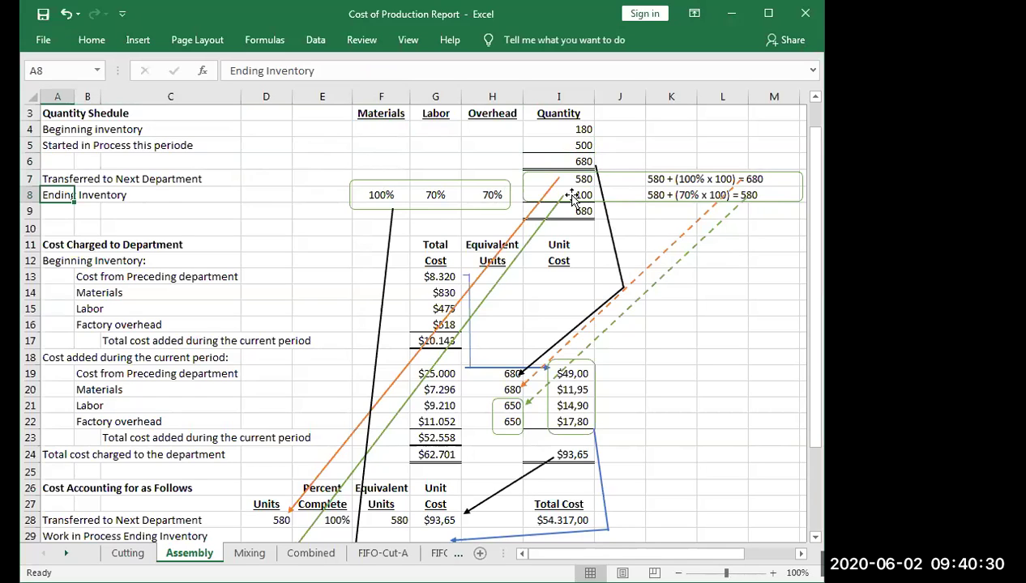
- Compare the quantity total in I6 with the total of transferred and ending units in I9
key(Up)
key(Up)
key(Right)
key(Right)
key(Right)
key(Right)
key(Right)
key(Right)
key(Right)
key(Right)
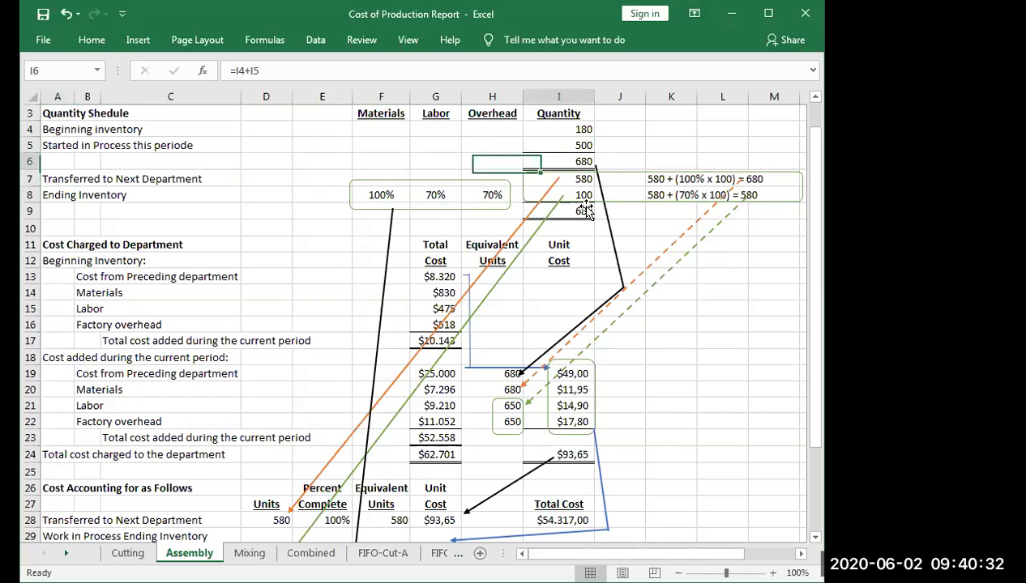
click(585, 209)
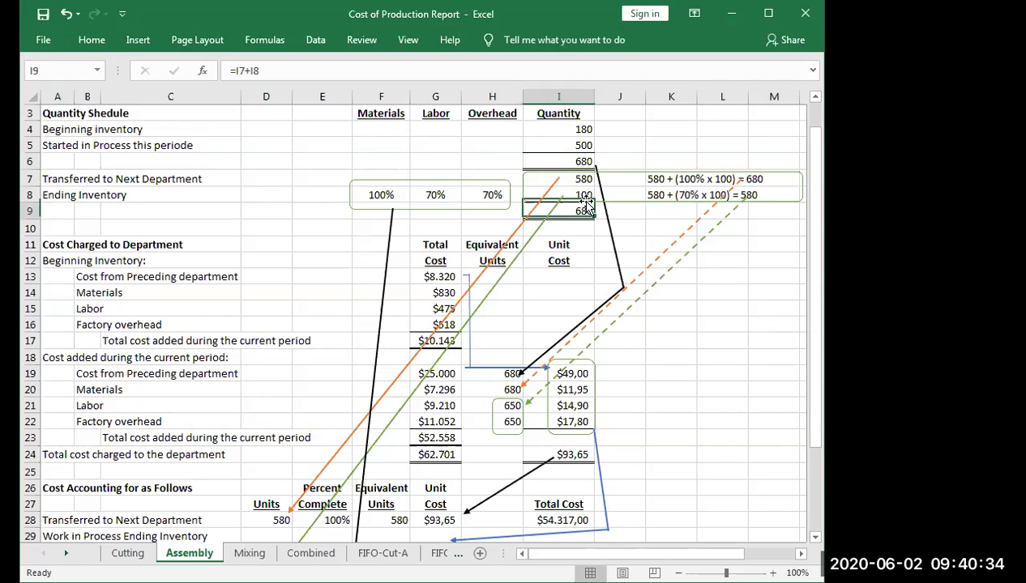
- Examine the ending inventory quantity and its completion percentages for materials, labor and overhead in row 8
click(581, 192)
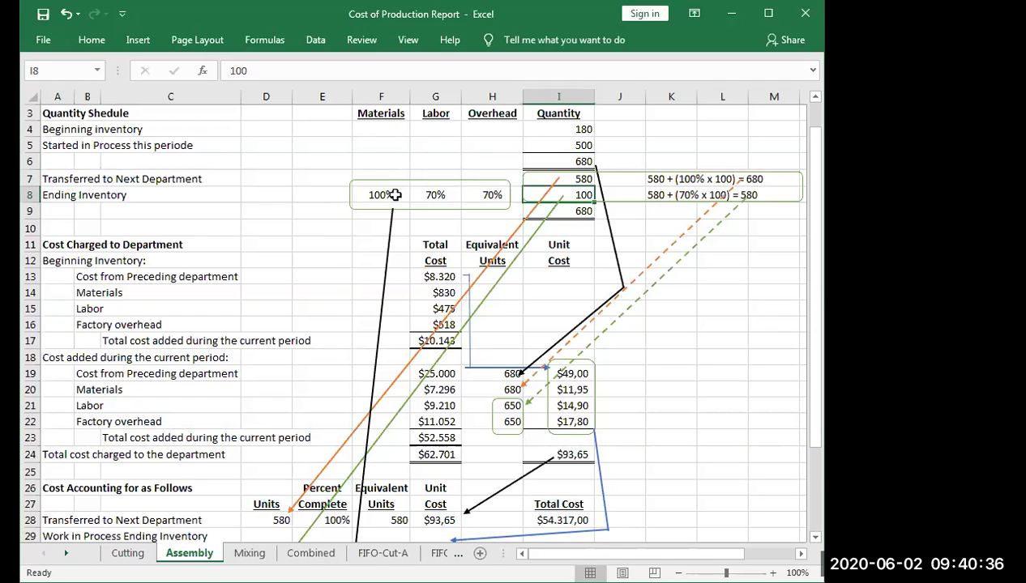
key(Left)
key(Left)
key(Left)
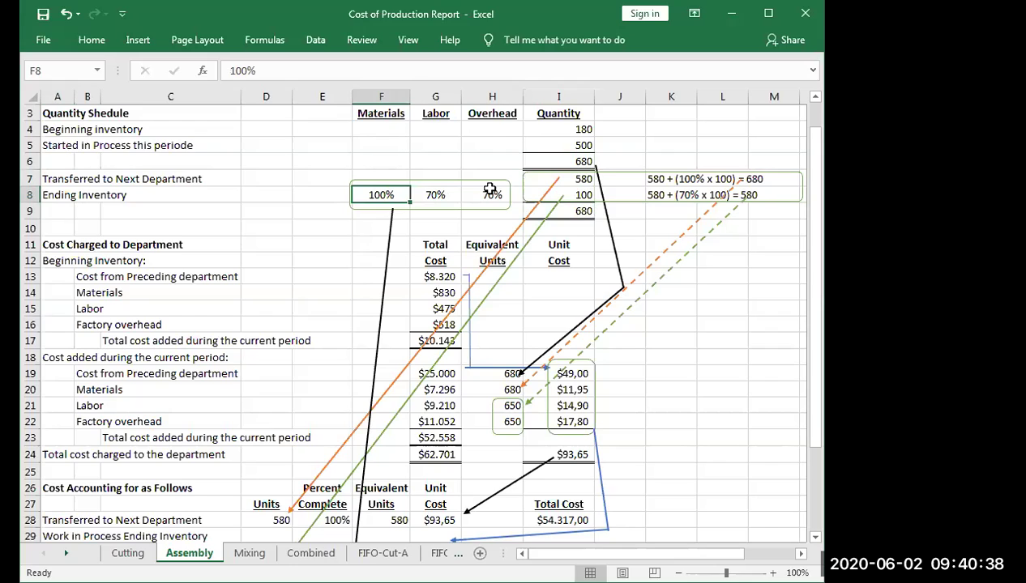
key(Right)
key(Right)
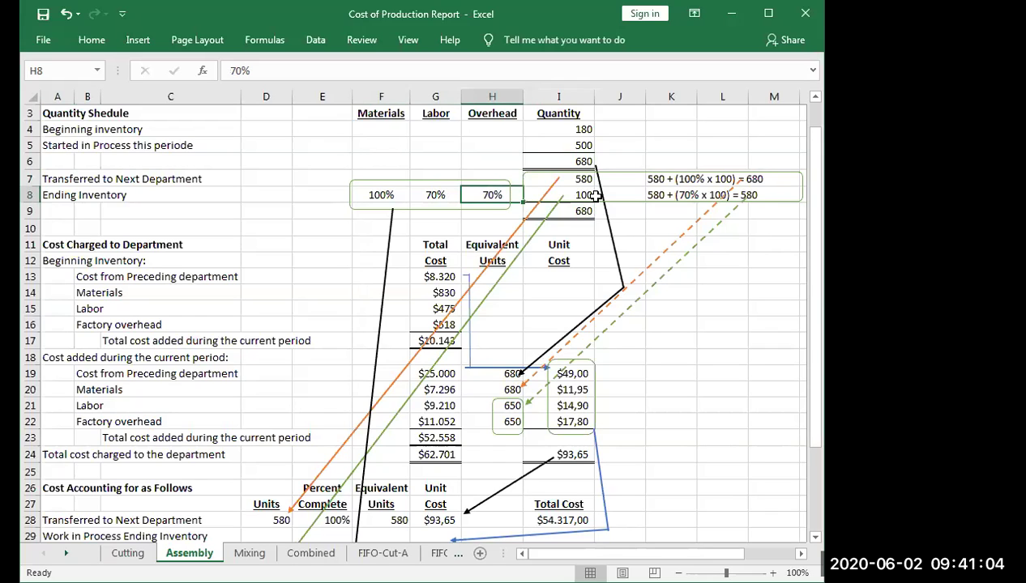
click(389, 195)
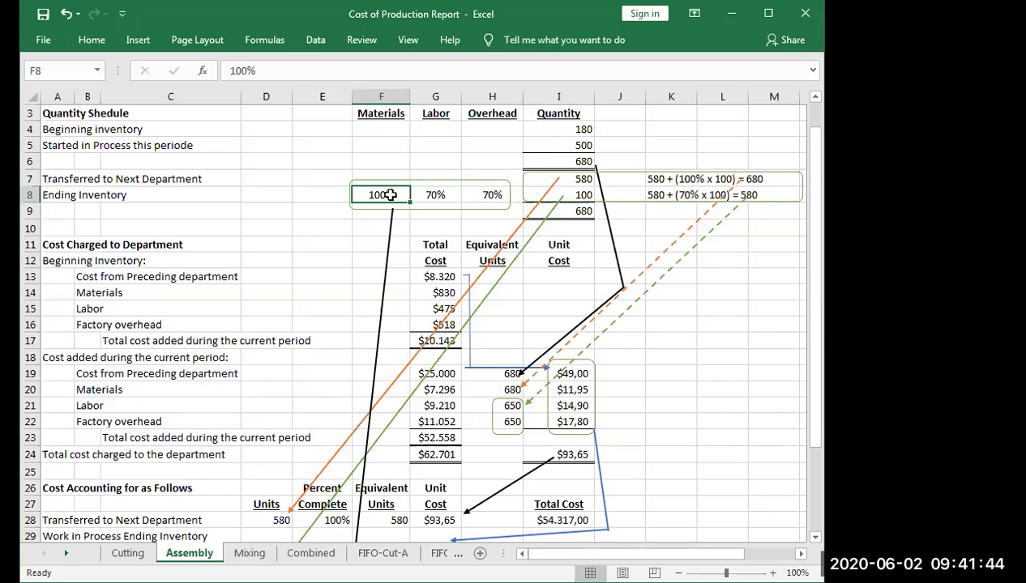
- Inspect the equivalent units formulas in H19 and H20, and review the ending inventory's labor and overhead percentages
click(499, 389)
click(491, 373)
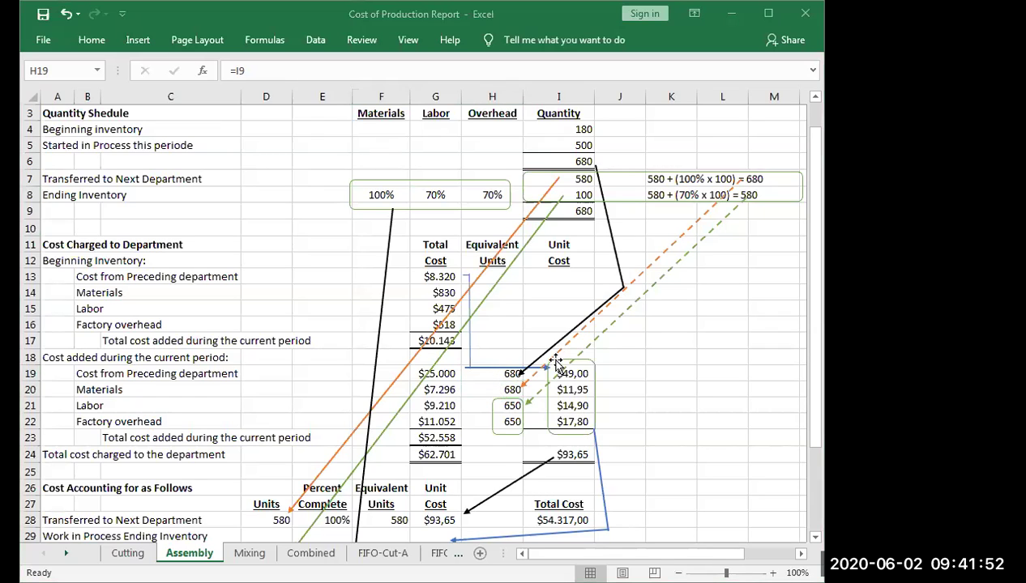
click(519, 375)
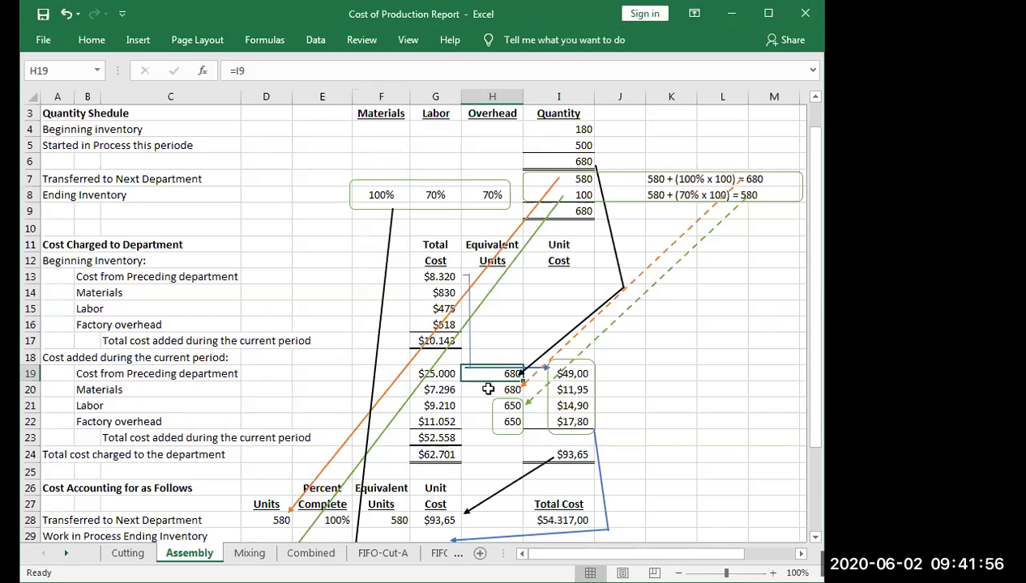
click(486, 389)
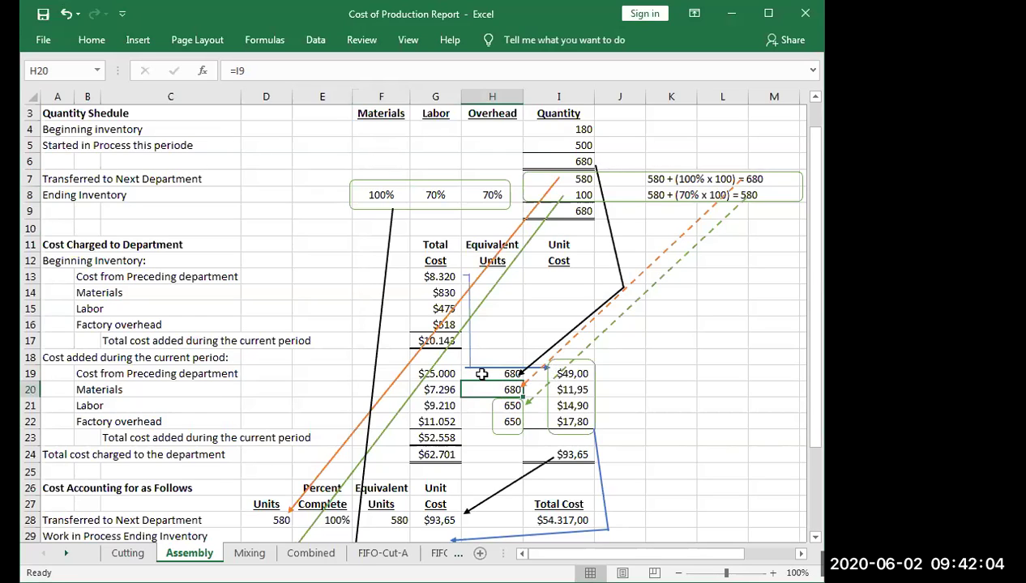
click(482, 373)
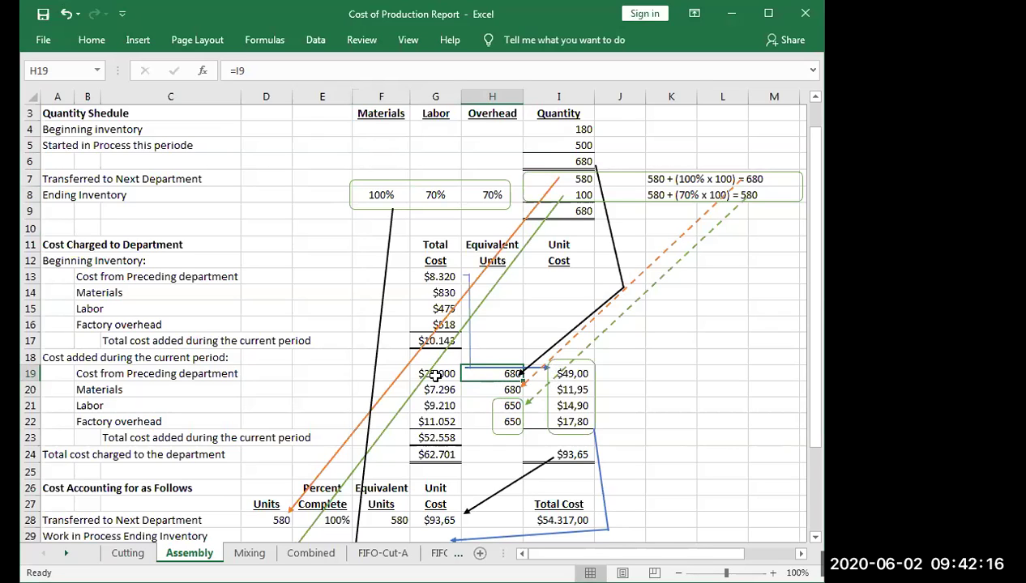
click(445, 195)
click(493, 191)
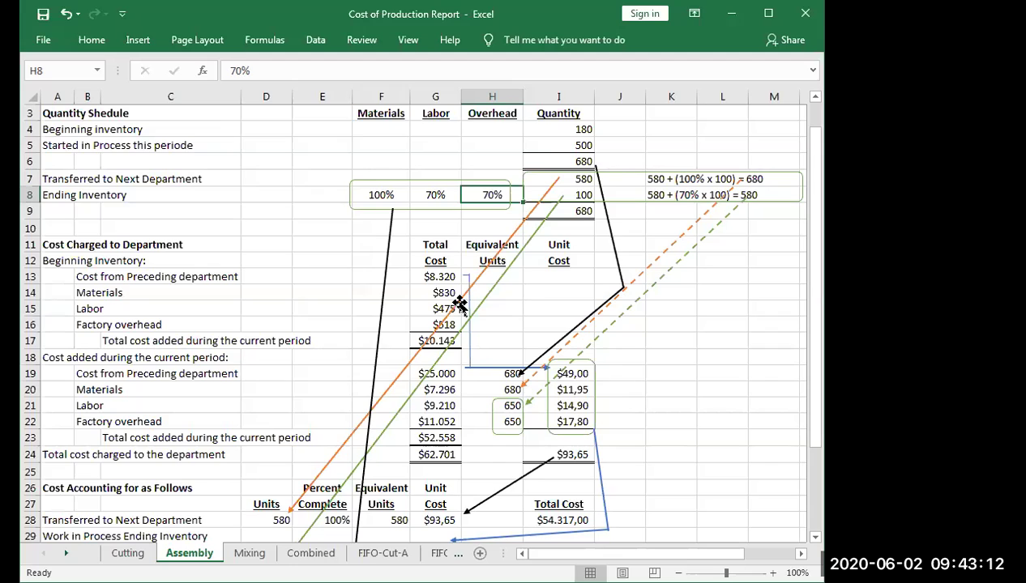
- Compare the materials costs in G14 and G20, and inspect the total cost charged formula in G24
click(436, 288)
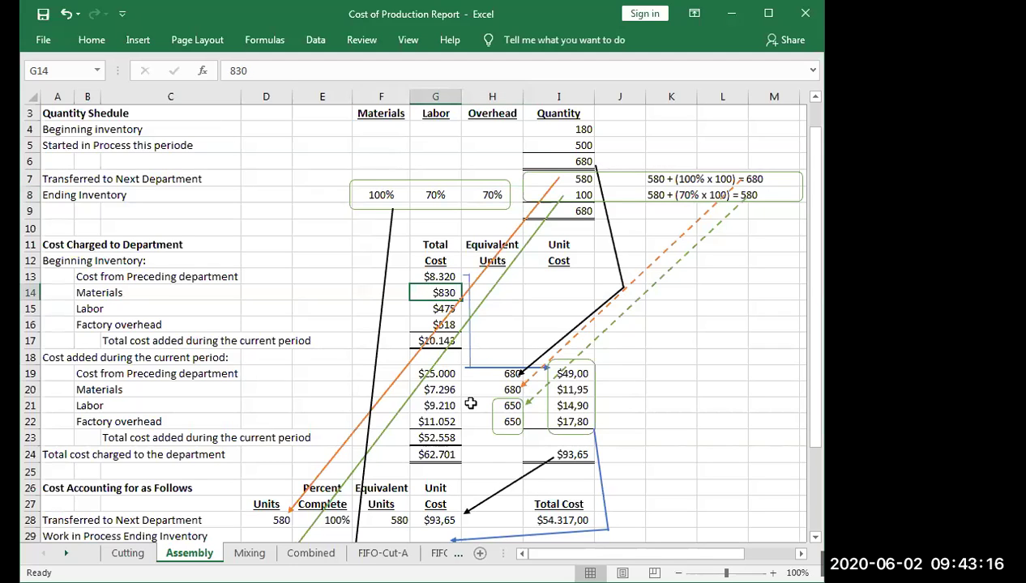
click(456, 393)
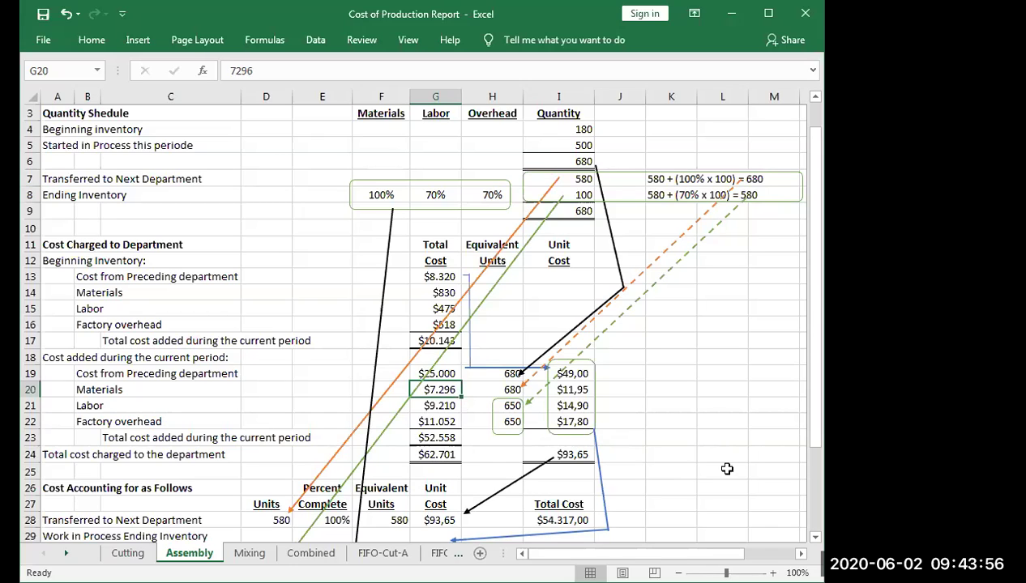
key(Down)
key(Down)
key(Down)
key(Down)
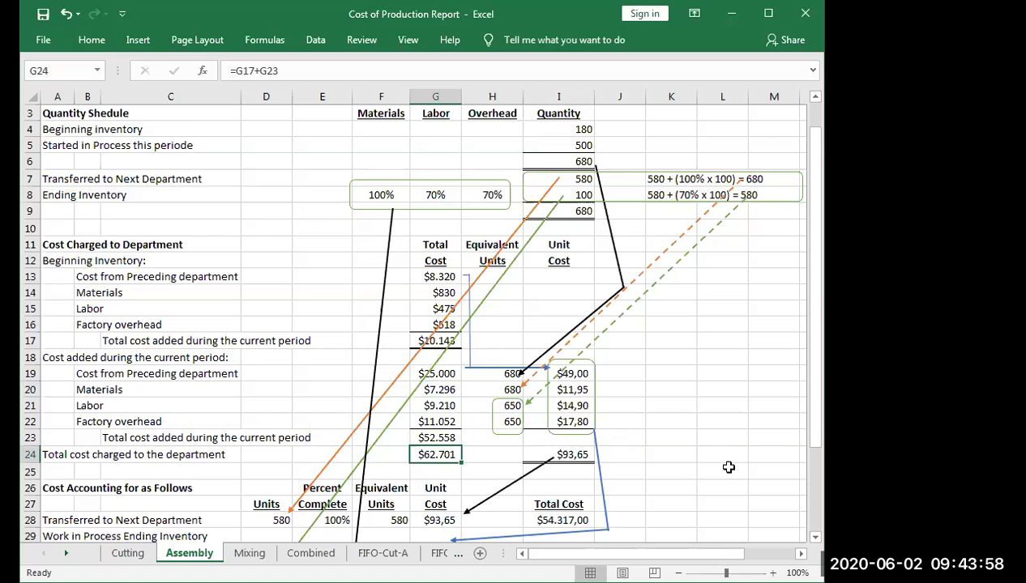
- Examine the Cost Accounting for as Follows section, tracing its units, completion percentages and unit costs from the sections above
scroll(728, 468, down, 2)
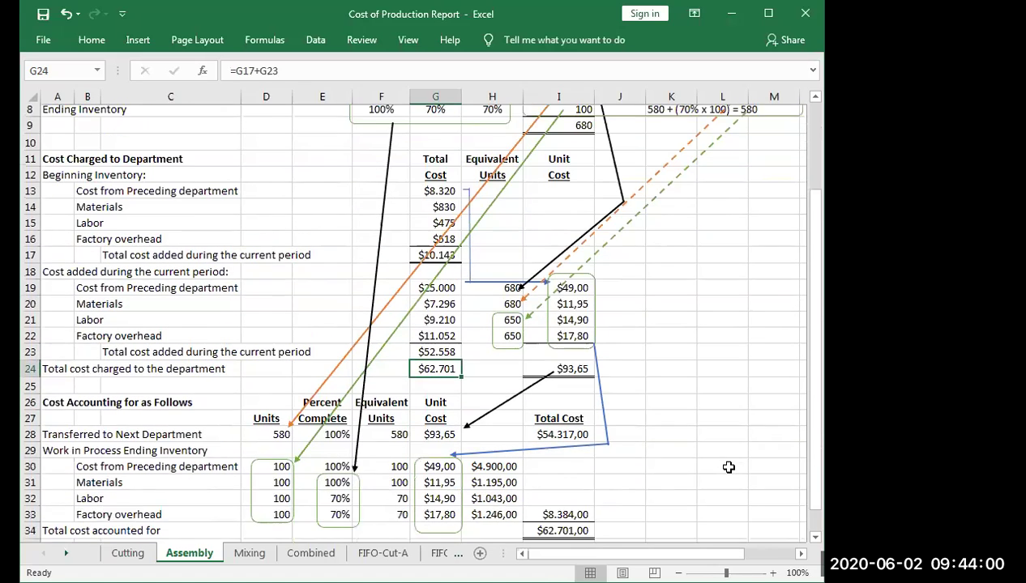
scroll(728, 467, down, 1)
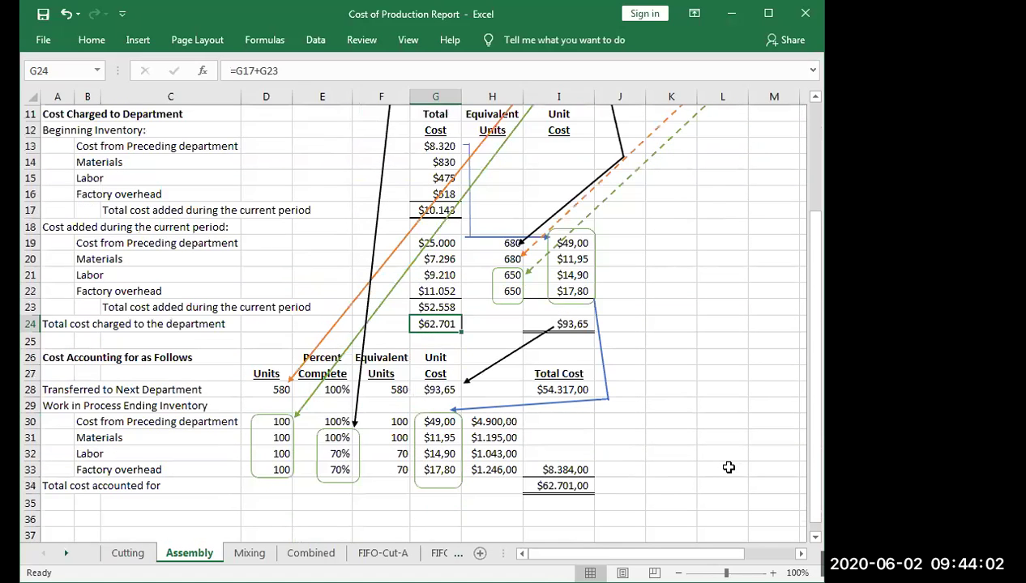
scroll(794, 449, down, 1)
scroll(729, 466, up, 1)
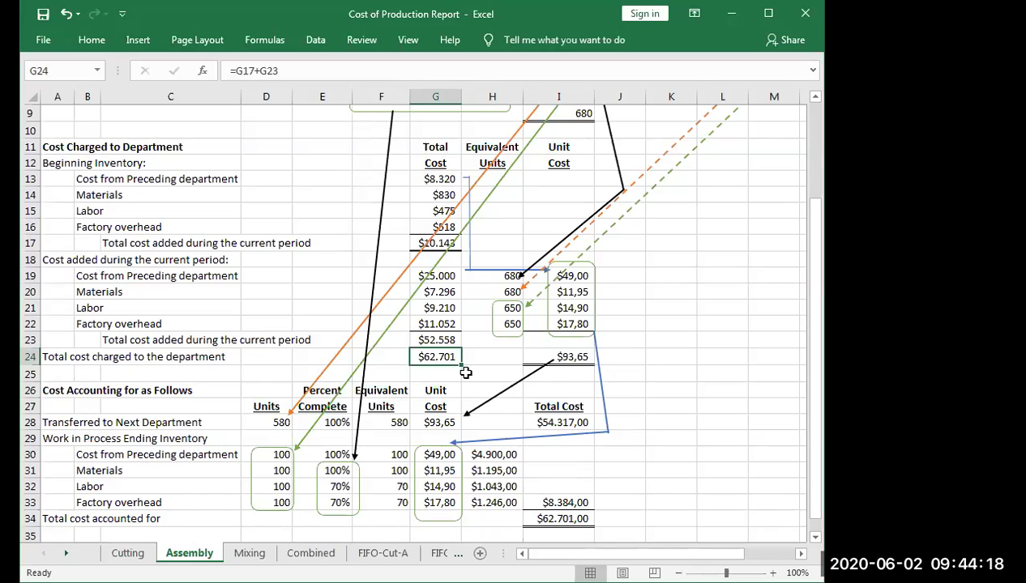
drag(817, 334, 271, 468)
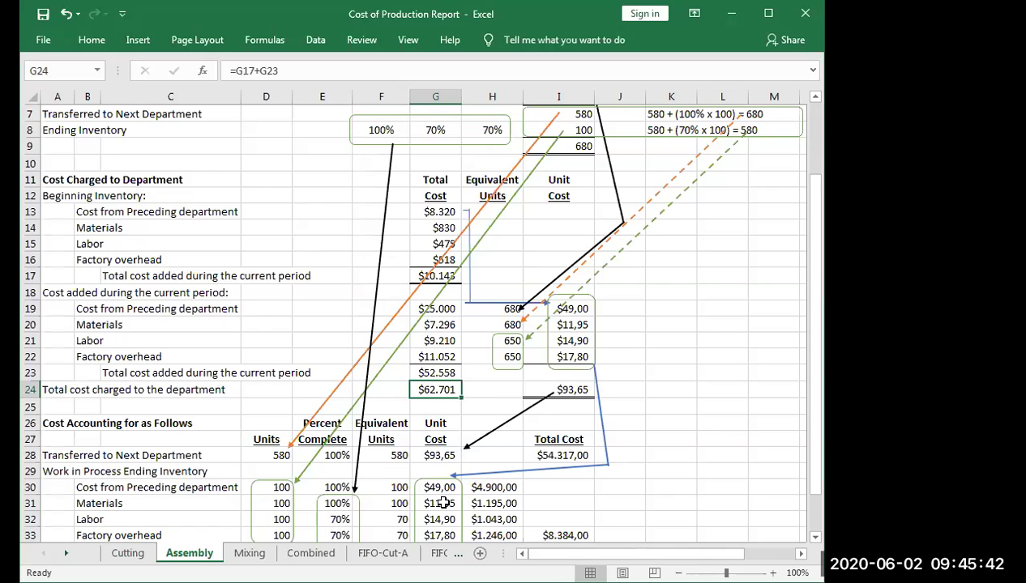
scroll(444, 503, down, 1)
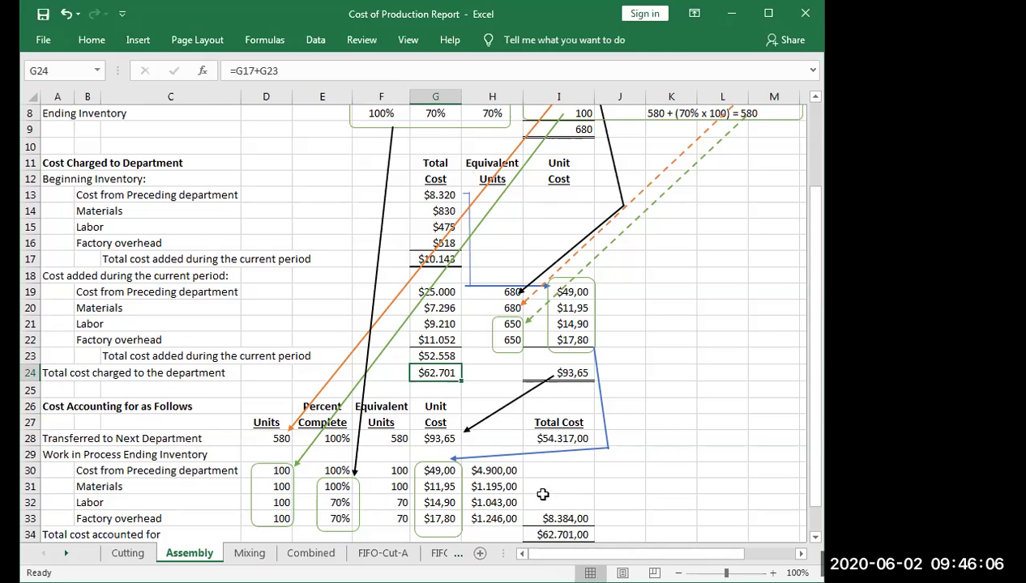
- Compare the total cost accounted for in I34 with the total cost charged in G24, and return to the sheet's beginning
click(559, 535)
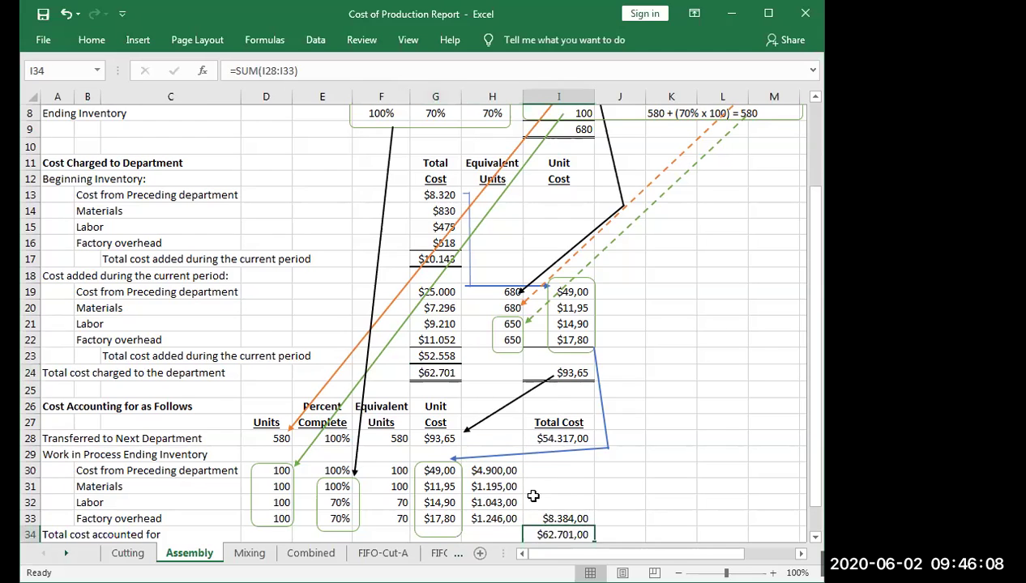
click(452, 373)
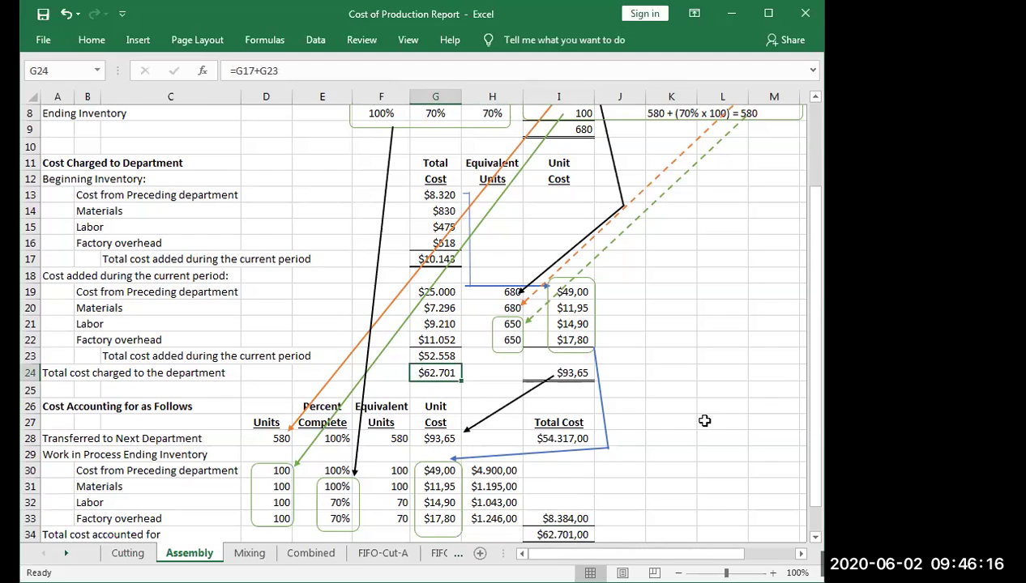
drag(807, 258, 813, 235)
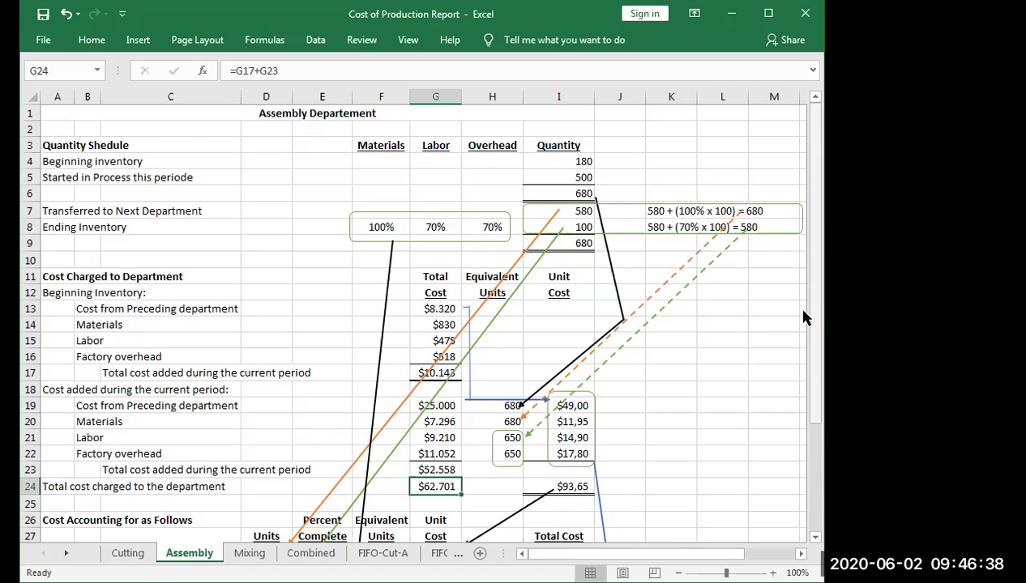
- Review the Assembly sheet's charged costs and Cost Accounting for as Follows section, and return to the sheet's beginning
scroll(793, 317, down, 2)
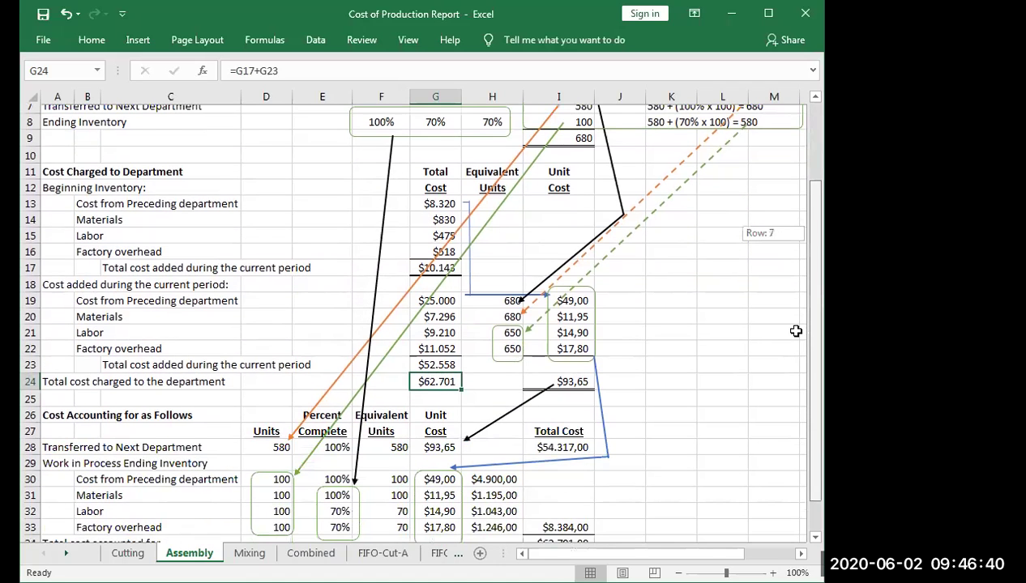
scroll(796, 331, down, 1)
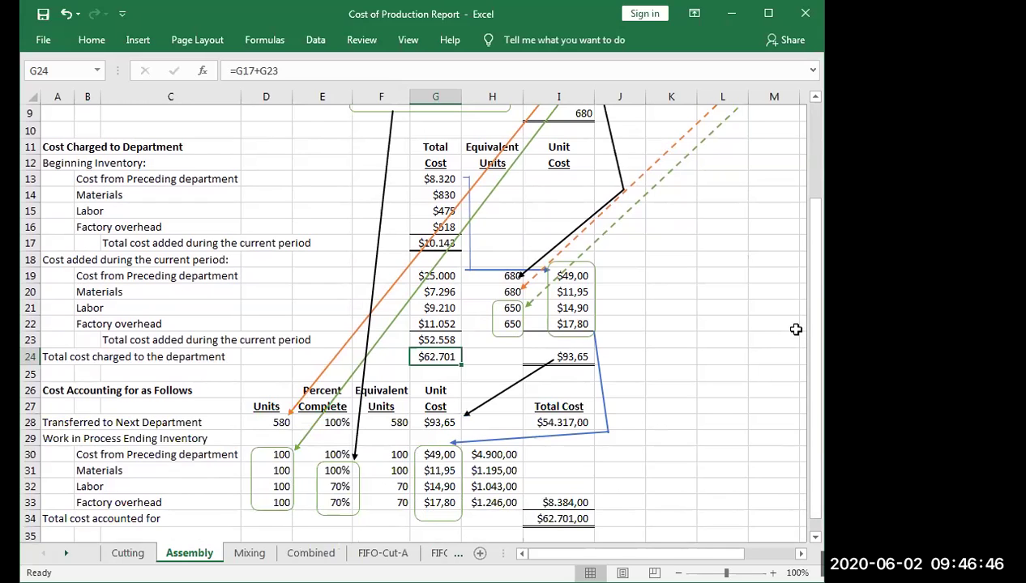
drag(817, 330, 814, 233)
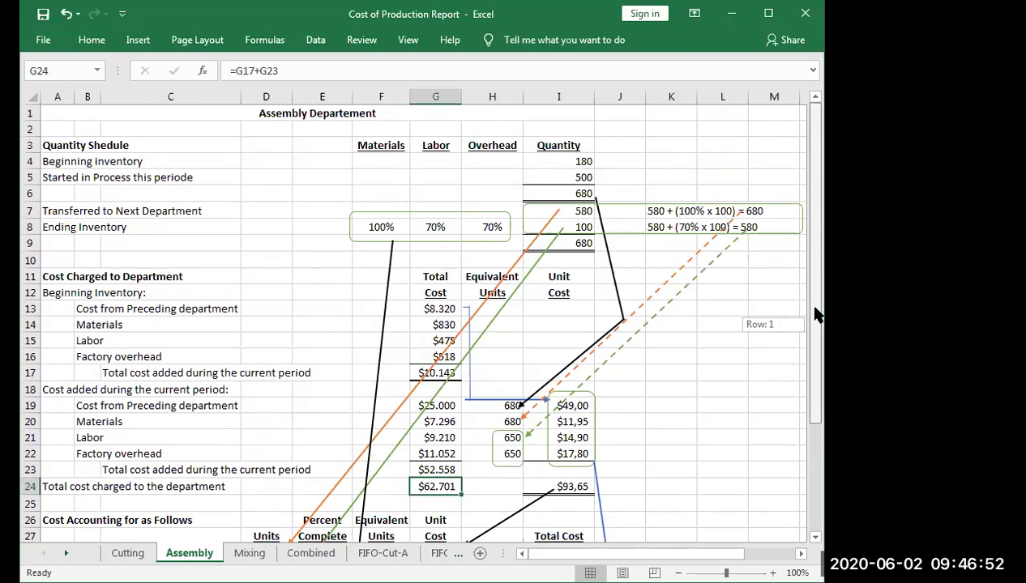
- Open the Mixing sheet at its beginning and compare its quantity schedule with the Assembly sheet's
key(ctrl+Page_Down)
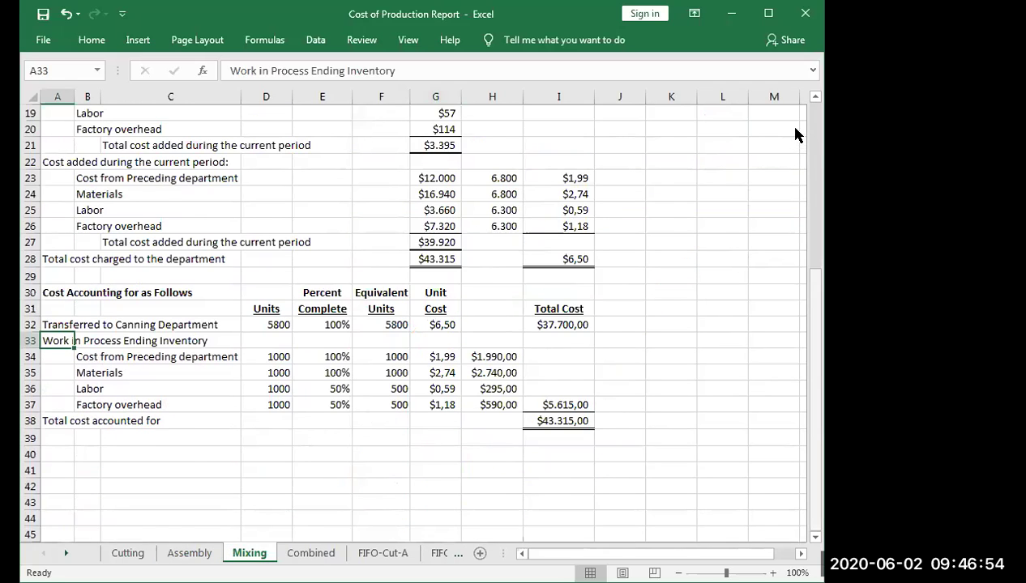
drag(815, 275, 814, 118)
scroll(416, 237, up, 1)
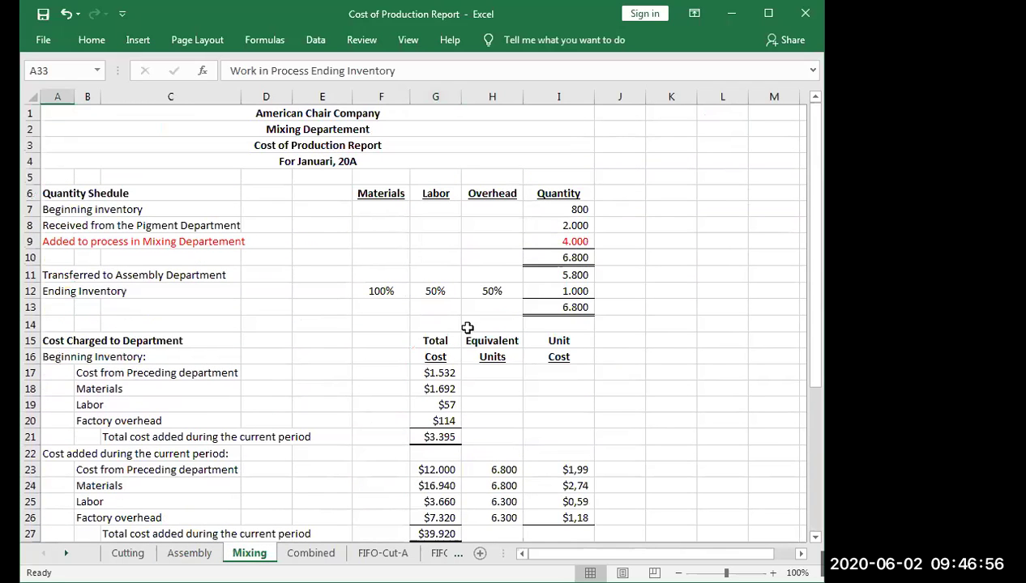
click(210, 554)
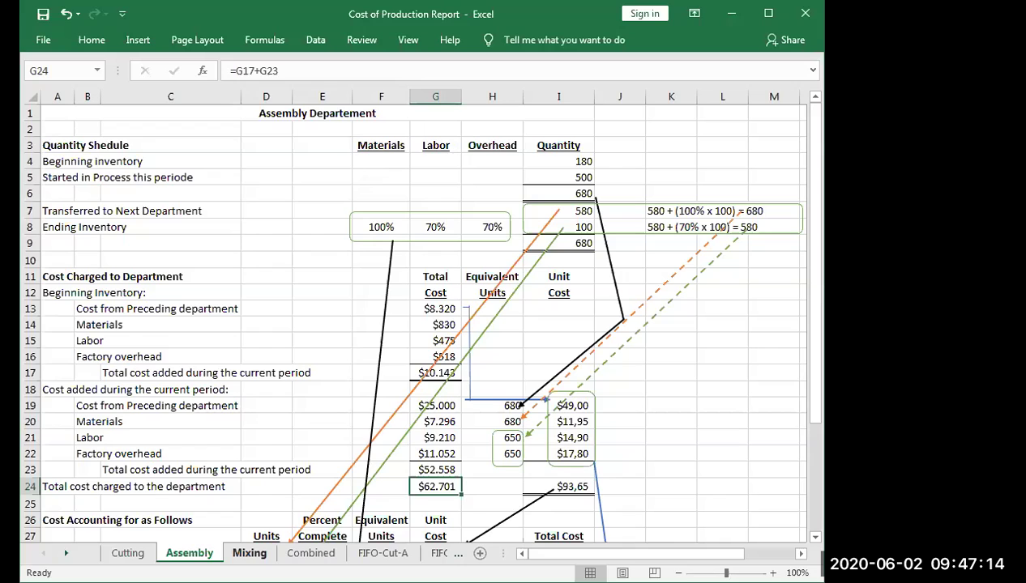
key(ctrl+Page_Down)
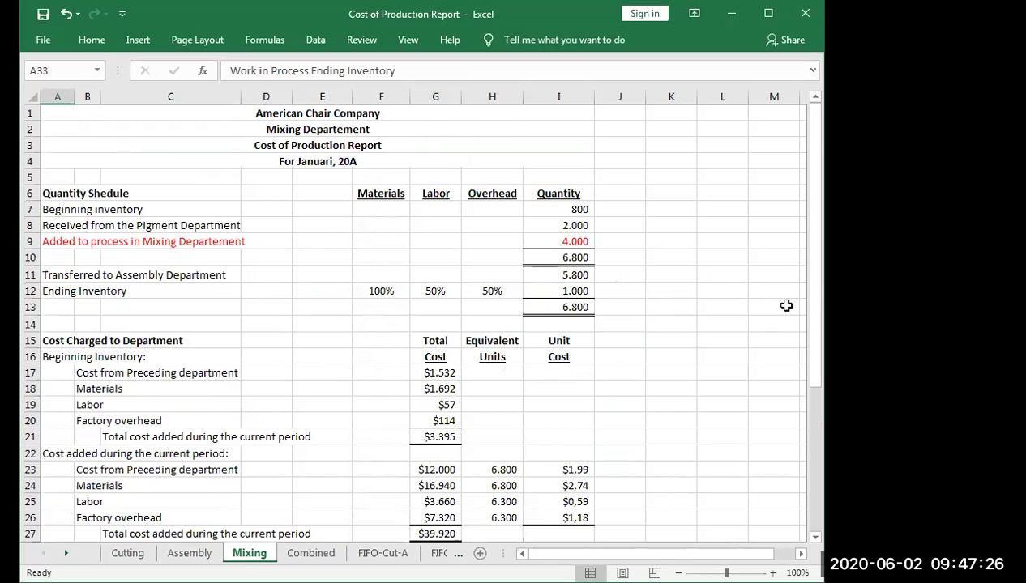
- Examine the Mixing sheet's beginning inventory, received quantity and added quantity in I7 to I9
drag(815, 268, 816, 312)
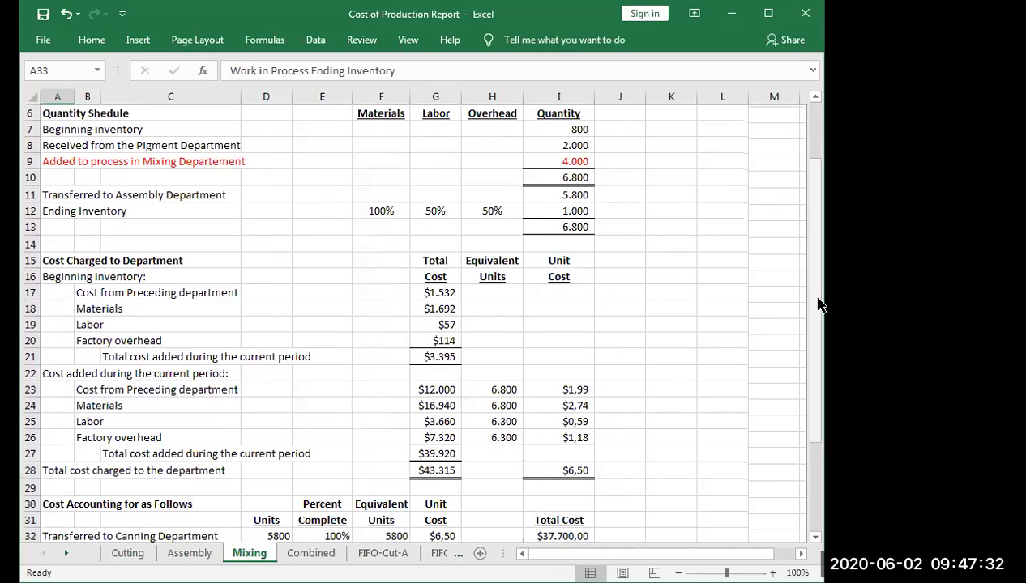
click(587, 130)
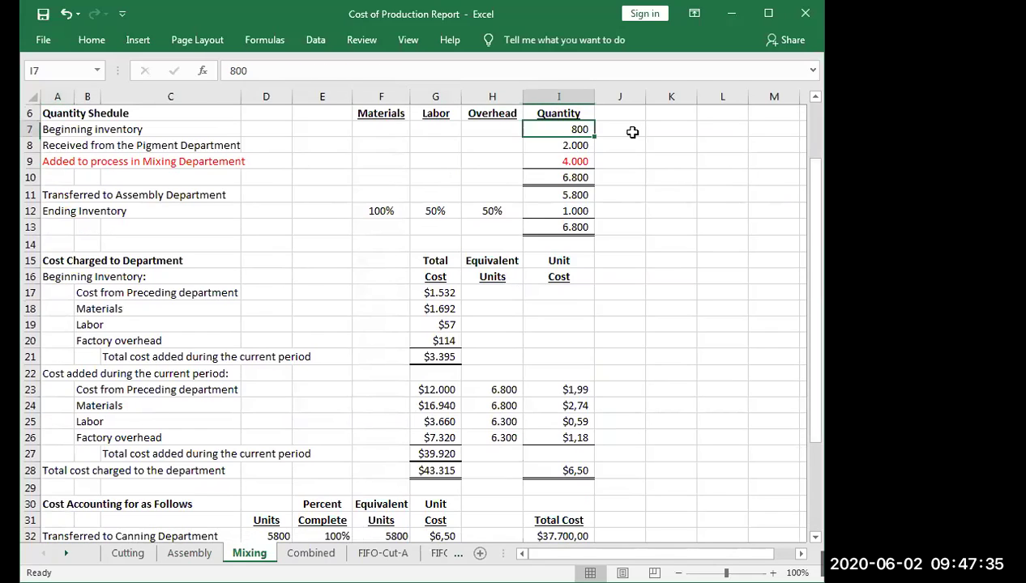
click(577, 146)
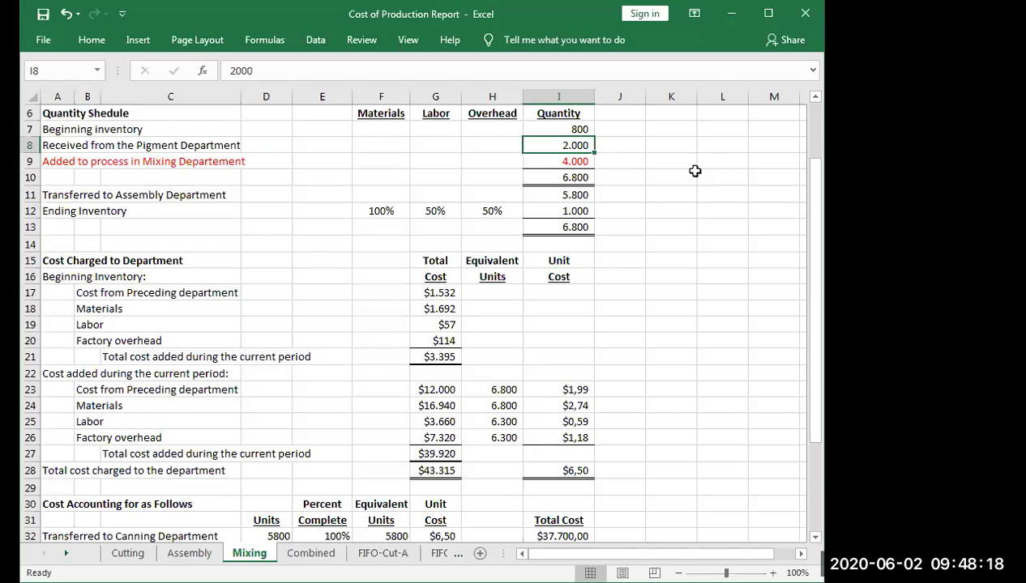
click(580, 161)
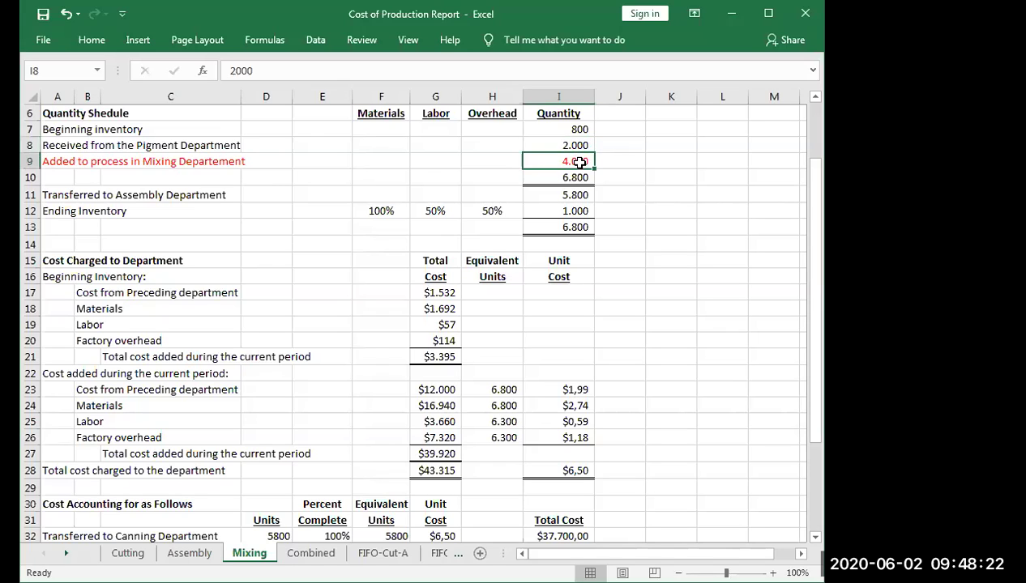
click(582, 145)
click(580, 161)
click(582, 145)
click(577, 162)
click(585, 130)
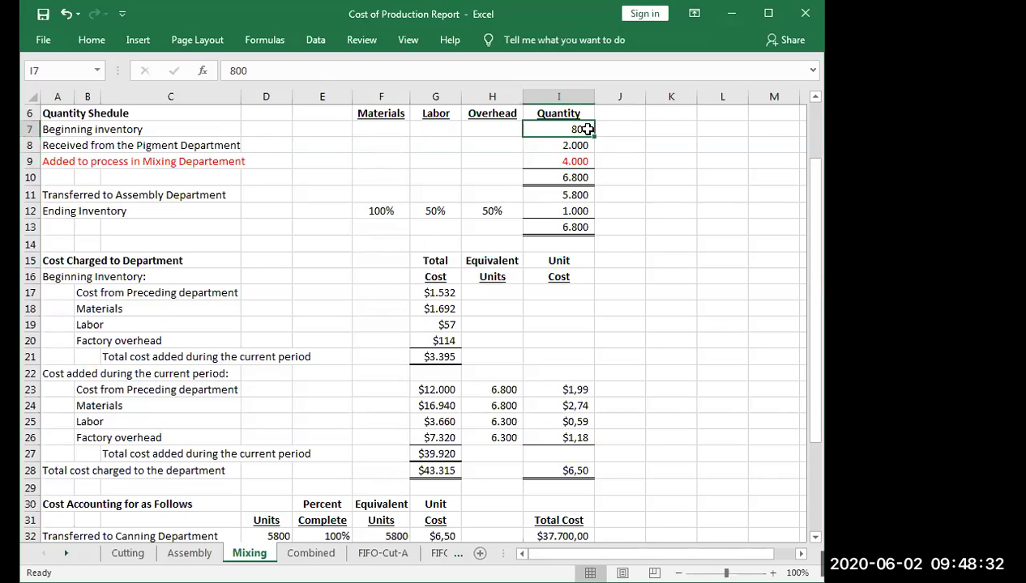
- Compare the received and added quantities with the label in A9, and inspect the total formula in I10
click(579, 144)
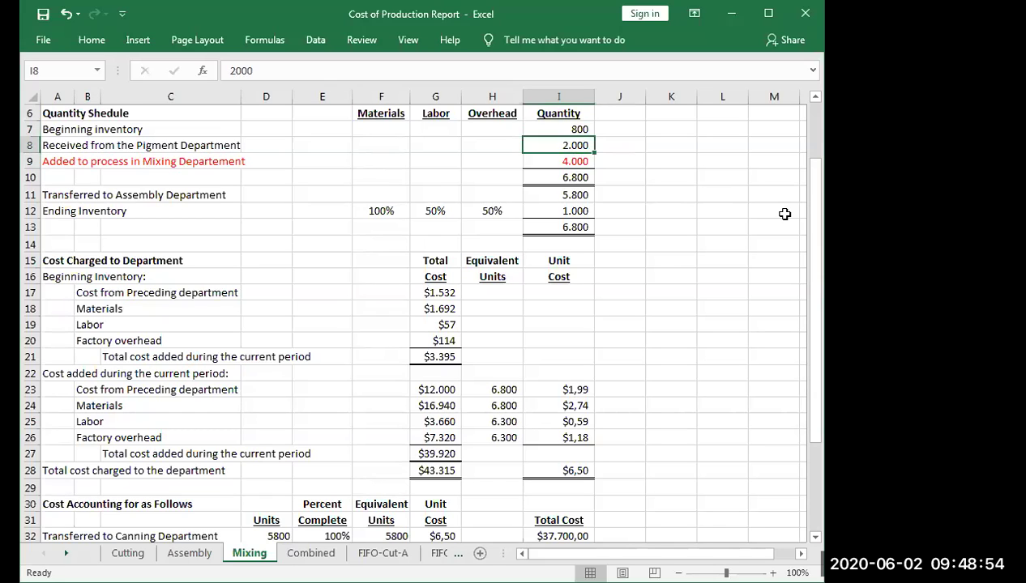
click(576, 161)
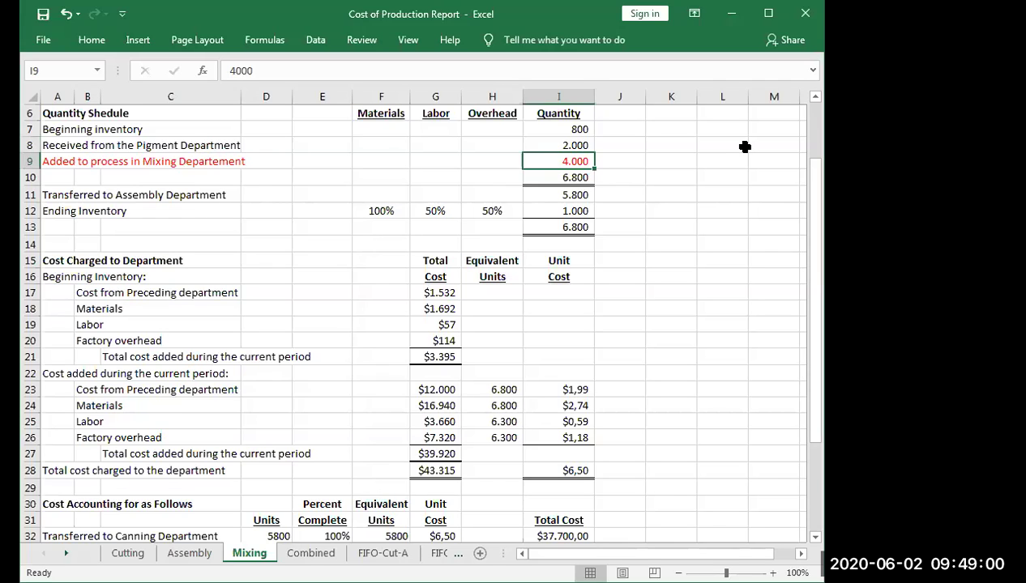
drag(585, 145, 585, 145)
click(585, 145)
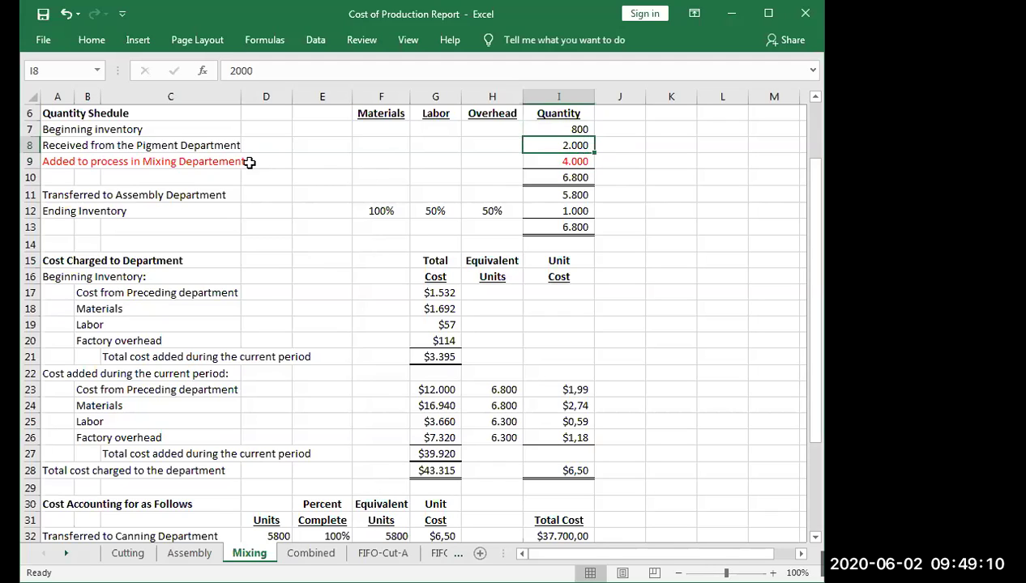
click(57, 161)
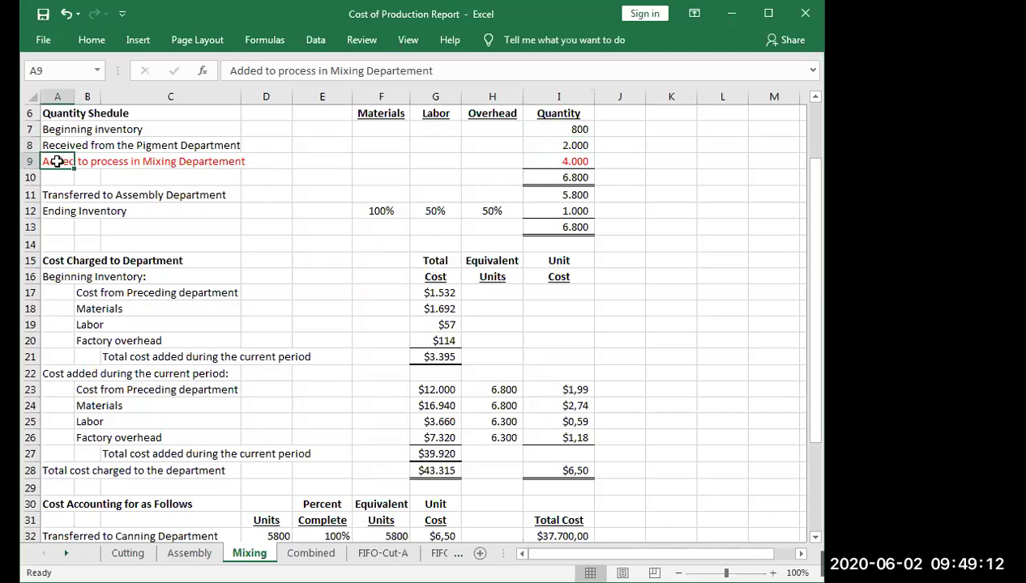
click(548, 163)
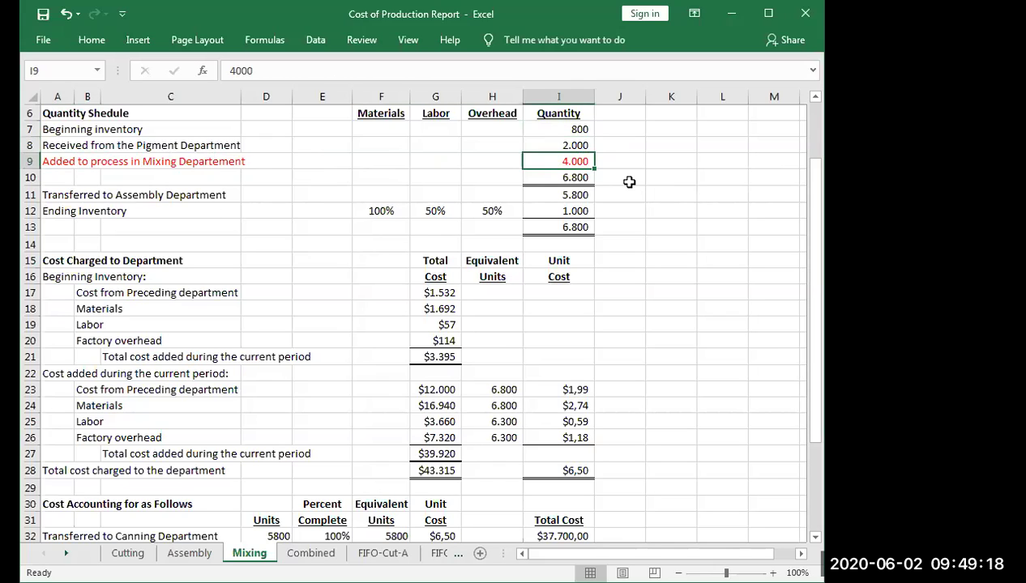
click(584, 176)
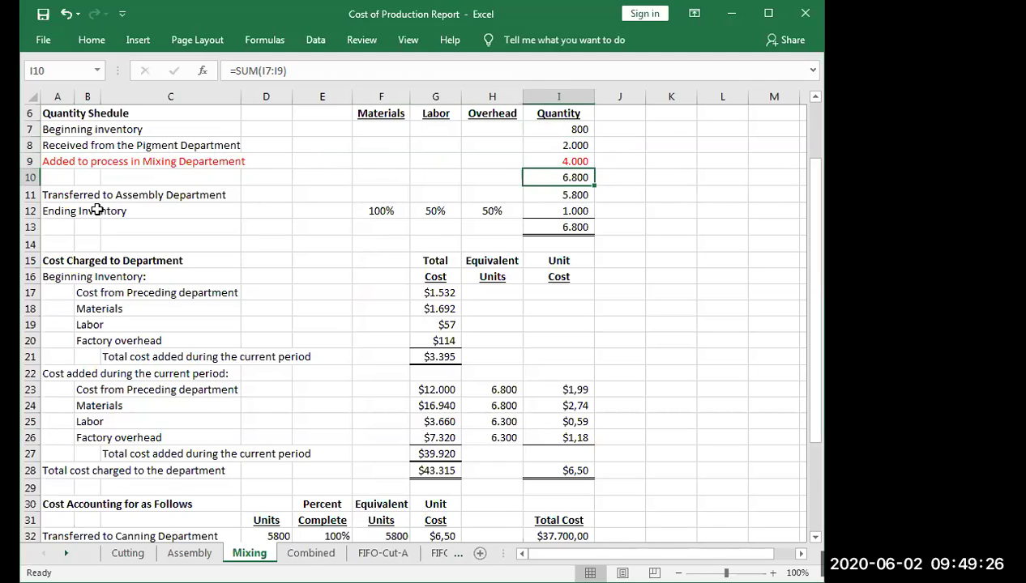
- Change the label in A11 to "Transferred to Next Department"
click(52, 195)
drag(303, 72, 347, 73)
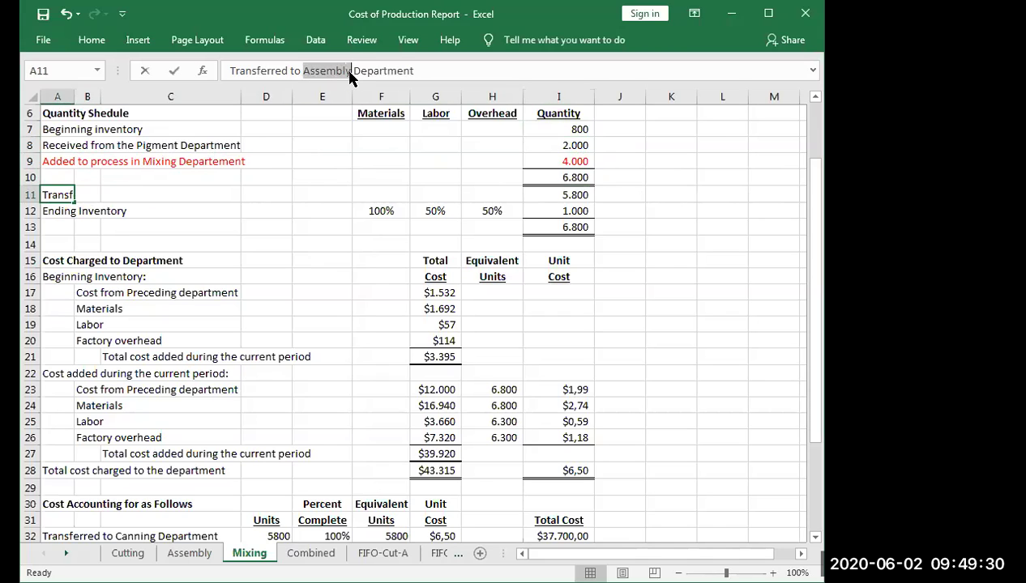
text(Next)
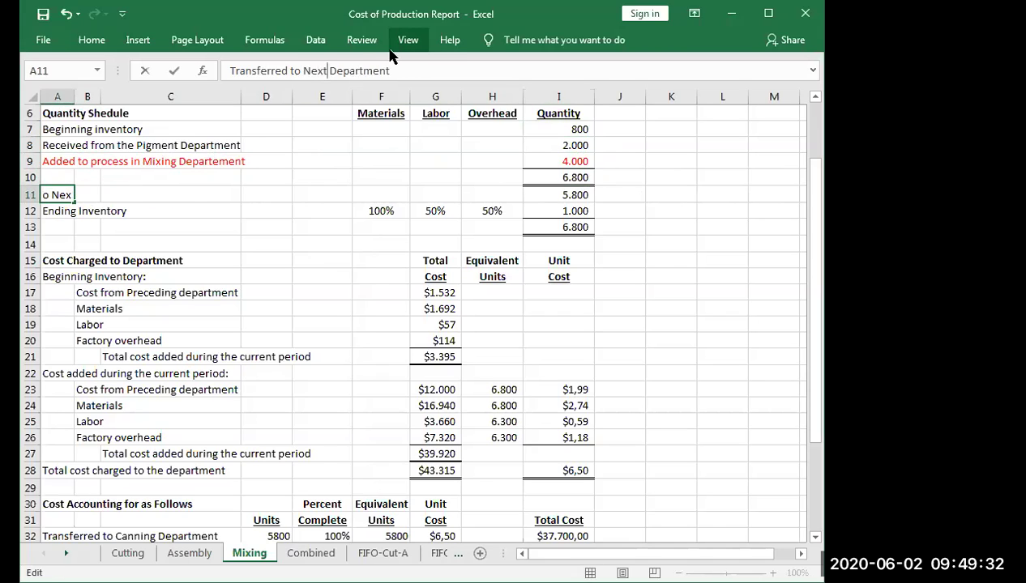
key(Return)
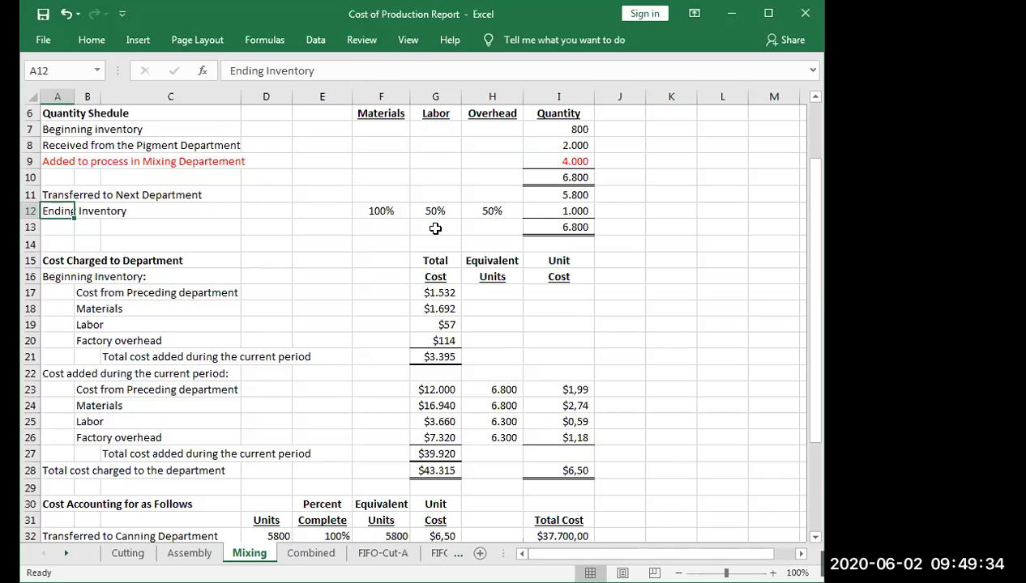
- Review the ending inventory quantity in I12 with its materials, labor and overhead completion percentages
click(576, 210)
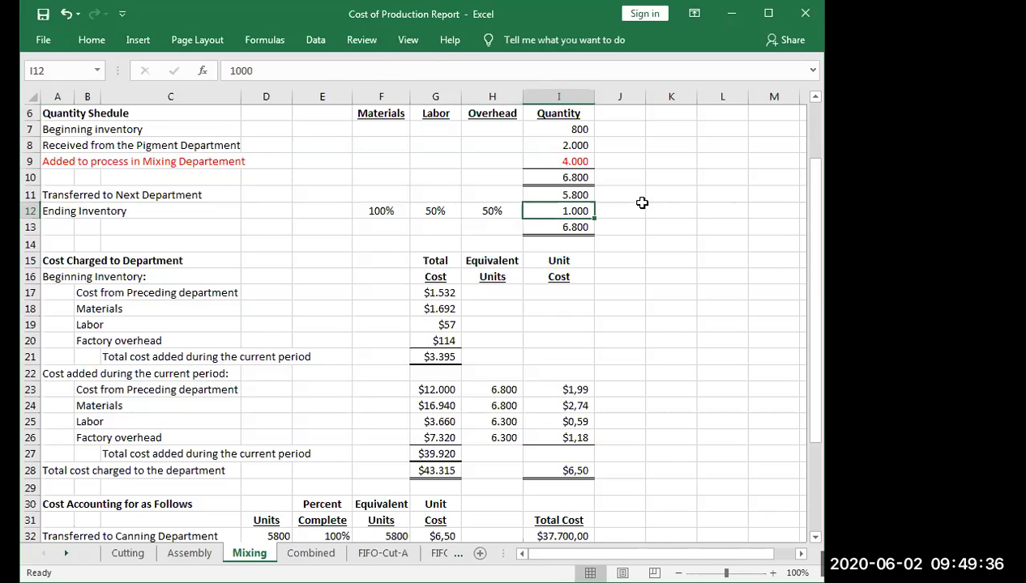
click(379, 209)
click(435, 216)
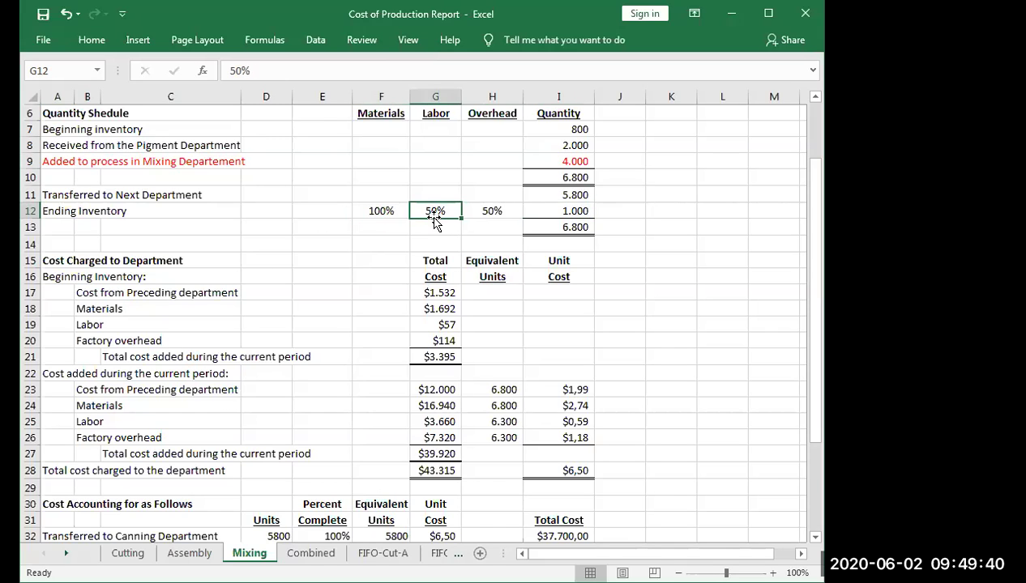
click(496, 210)
click(569, 211)
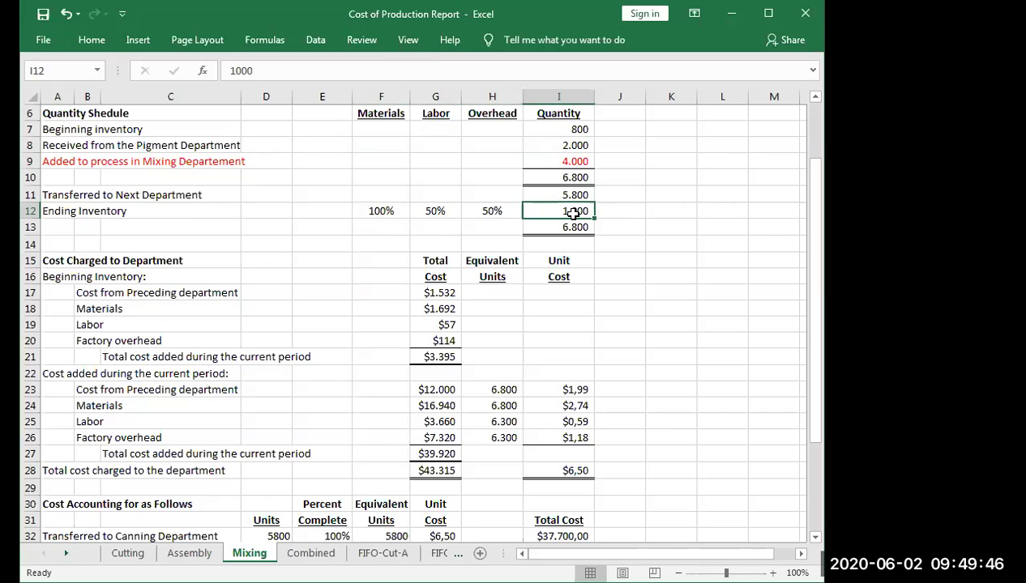
- Check the beginning inventory row's materials, labor and overhead cells in F7 to H7 for completion percentages
click(388, 130)
click(447, 134)
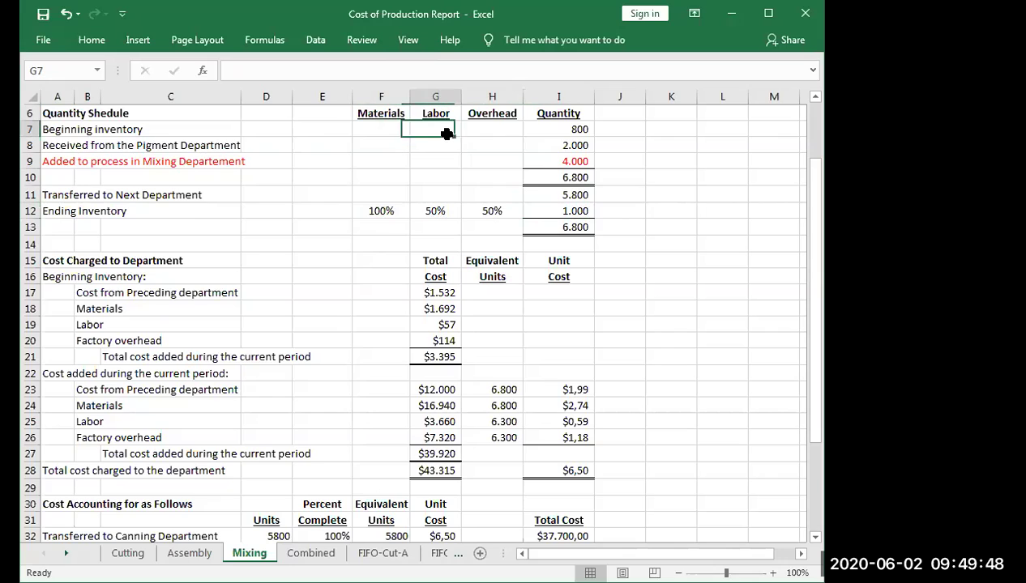
click(497, 130)
click(445, 130)
click(379, 129)
click(435, 131)
click(490, 141)
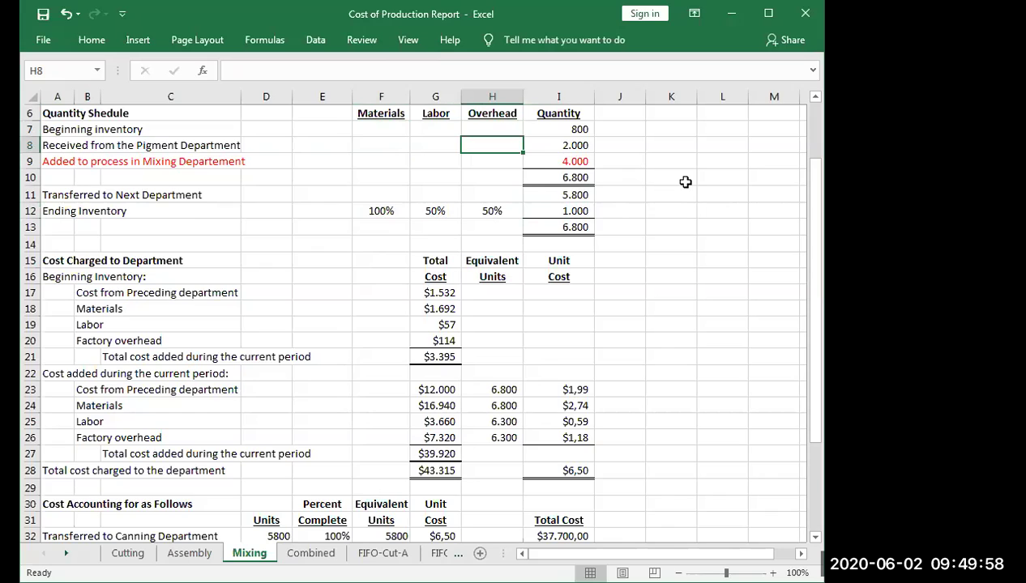
- Review the beginning inventory's preceding department, materials, labor and factory overhead costs in G17 to G20
click(429, 294)
click(433, 308)
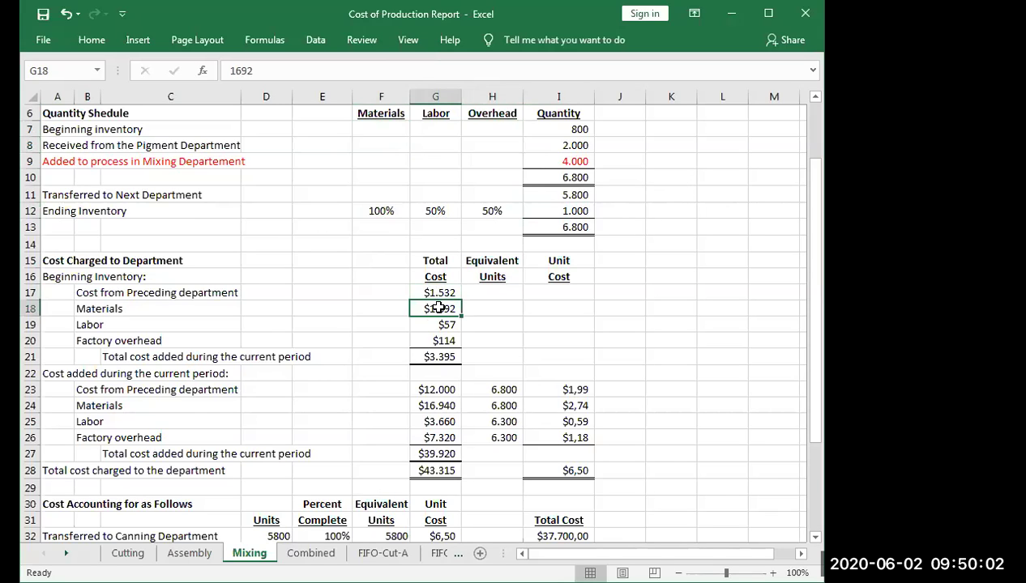
click(443, 291)
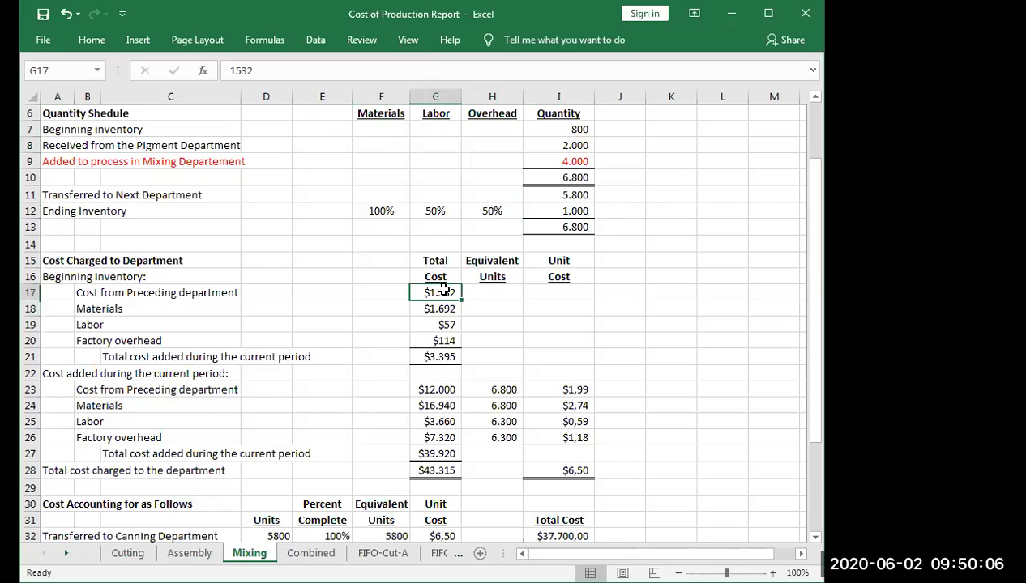
click(443, 309)
click(446, 326)
click(449, 339)
- Compare the current period's cost from the preceding department in G23 with the received quantity in I8
scroll(449, 340, down, 1)
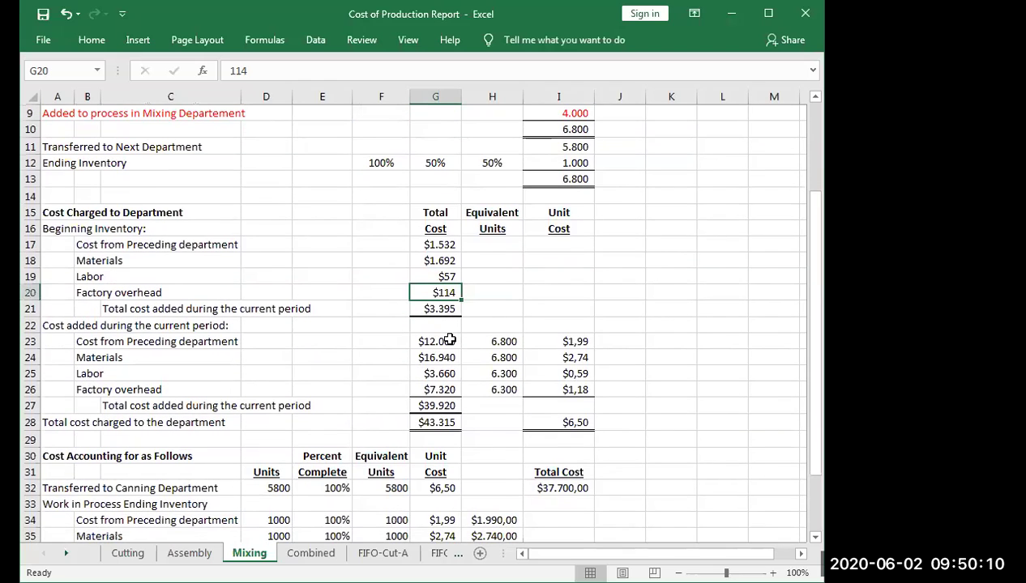
scroll(449, 341, down, 1)
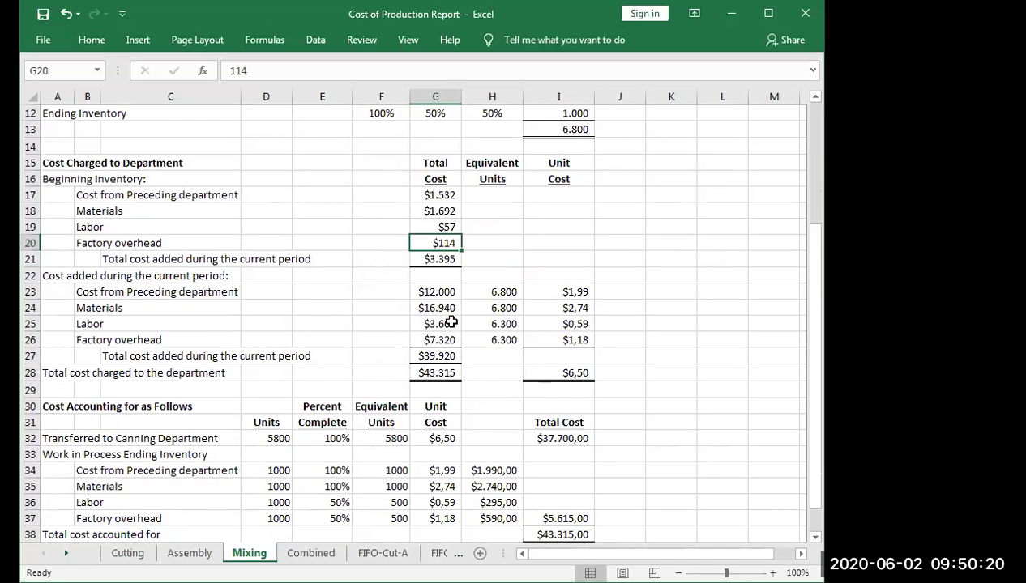
key(Down)
key(Down)
key(Down)
scroll(450, 385, up, 2)
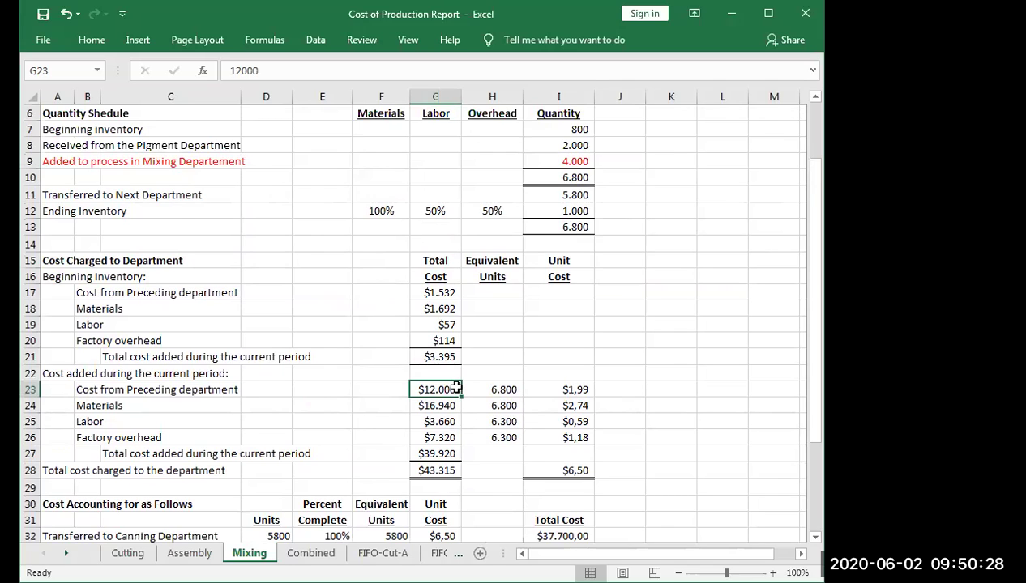
click(580, 148)
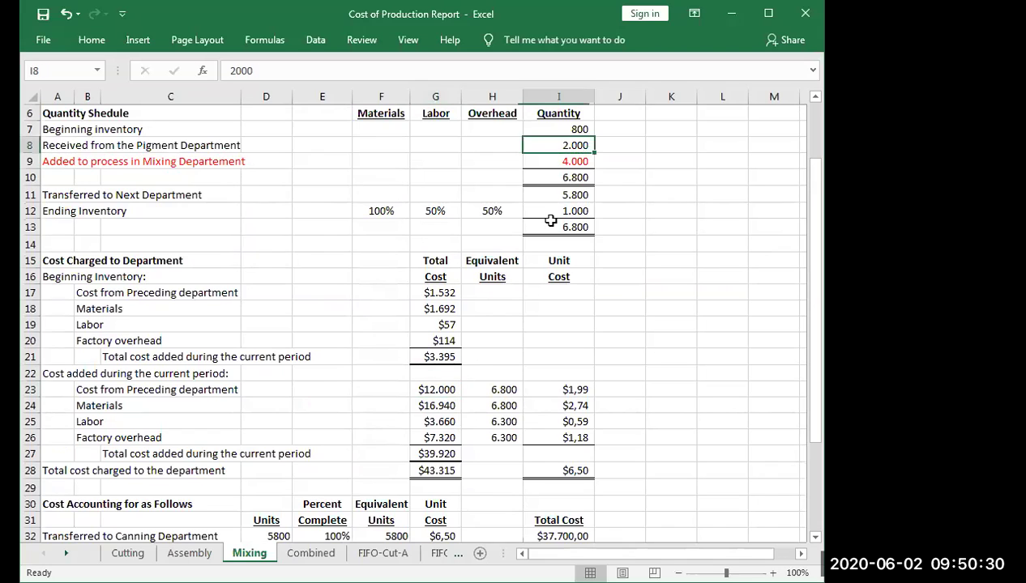
click(439, 388)
click(586, 143)
click(447, 390)
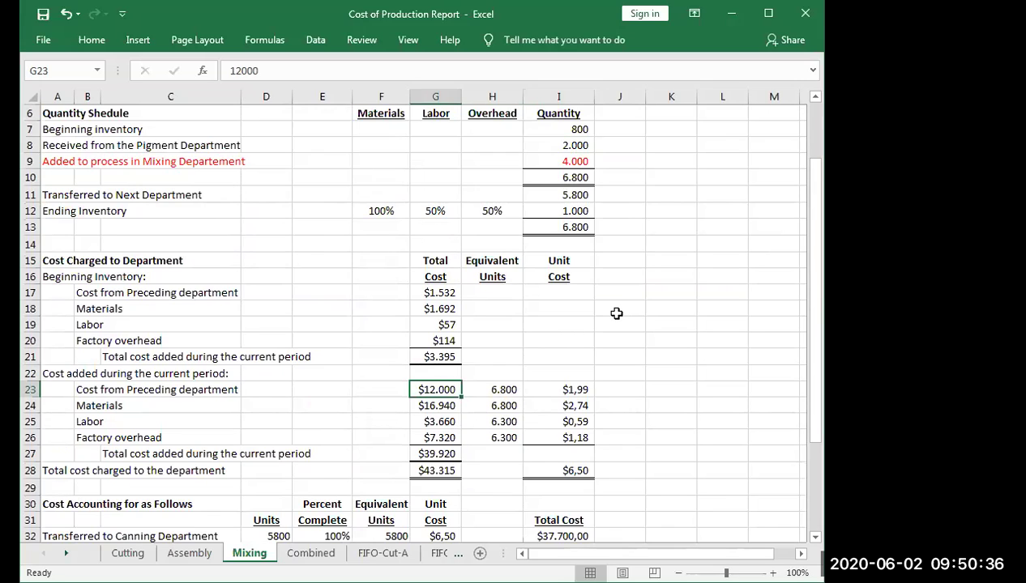
- Inspect the factory overhead cost in G26, and compare the materials equivalent units formula in H24 with the quantities in I11 and I12
click(453, 440)
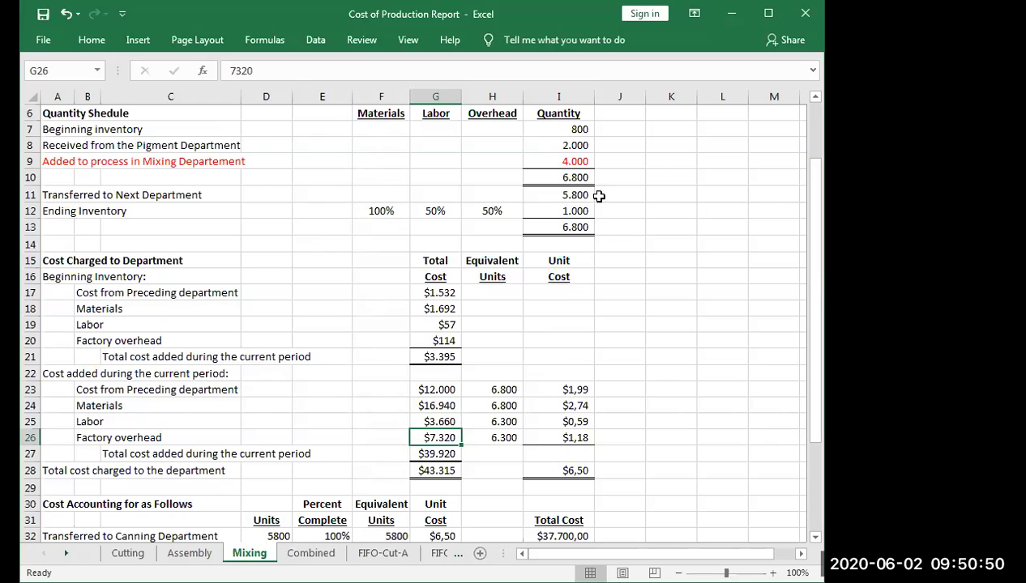
click(589, 196)
click(586, 211)
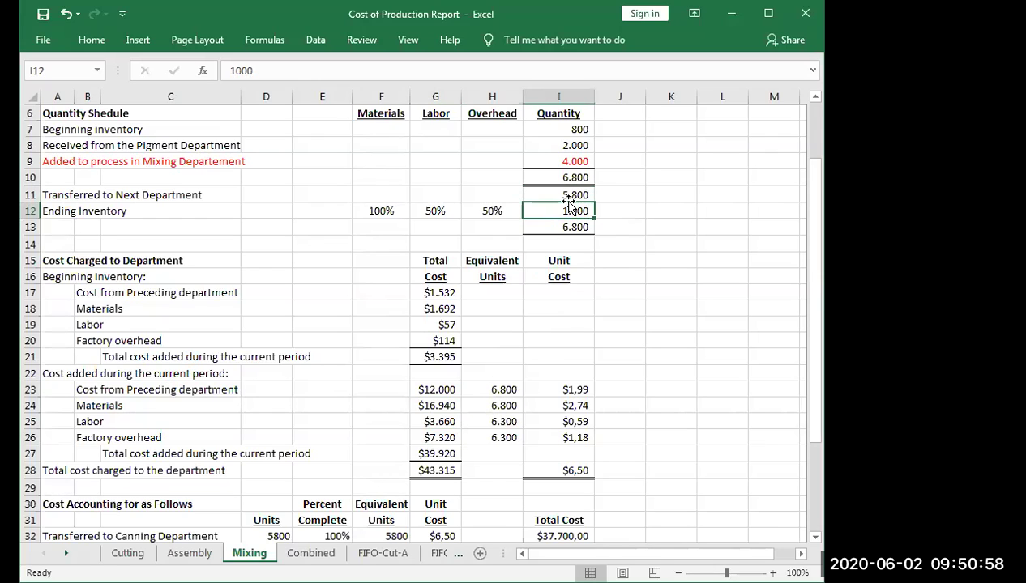
click(500, 408)
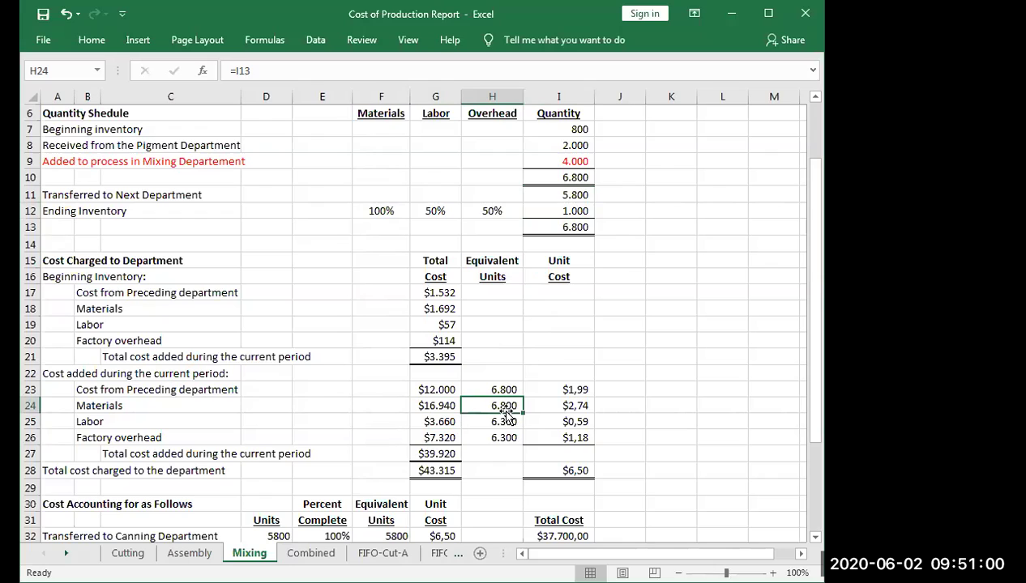
click(571, 211)
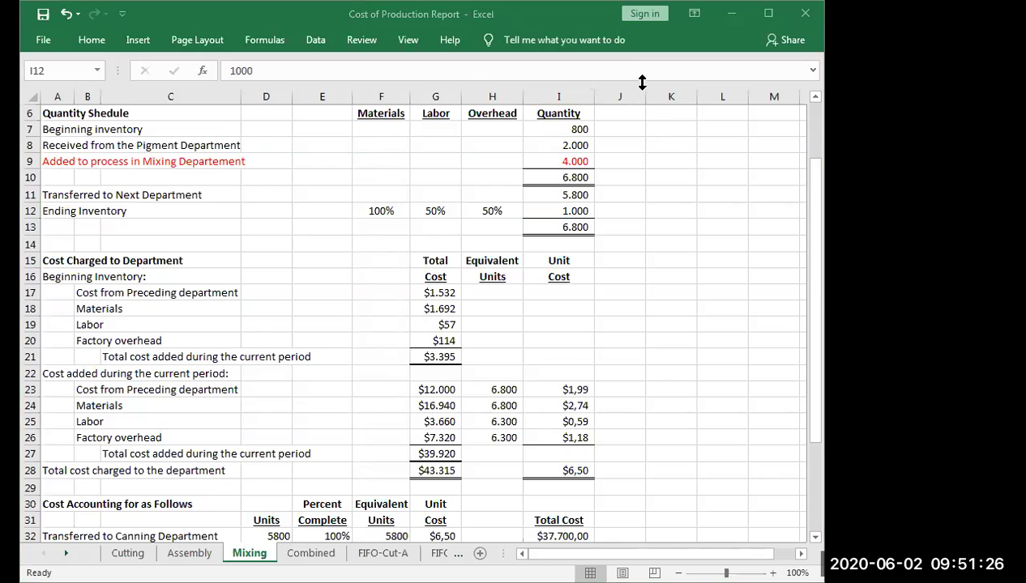
- Stop sharing the screen in the video meeting
click(663, 23)
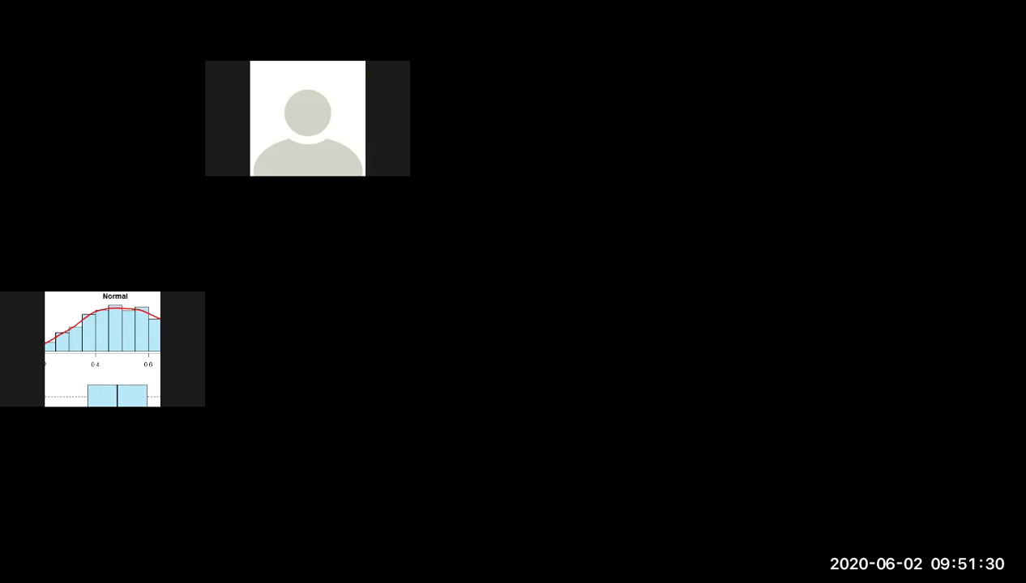